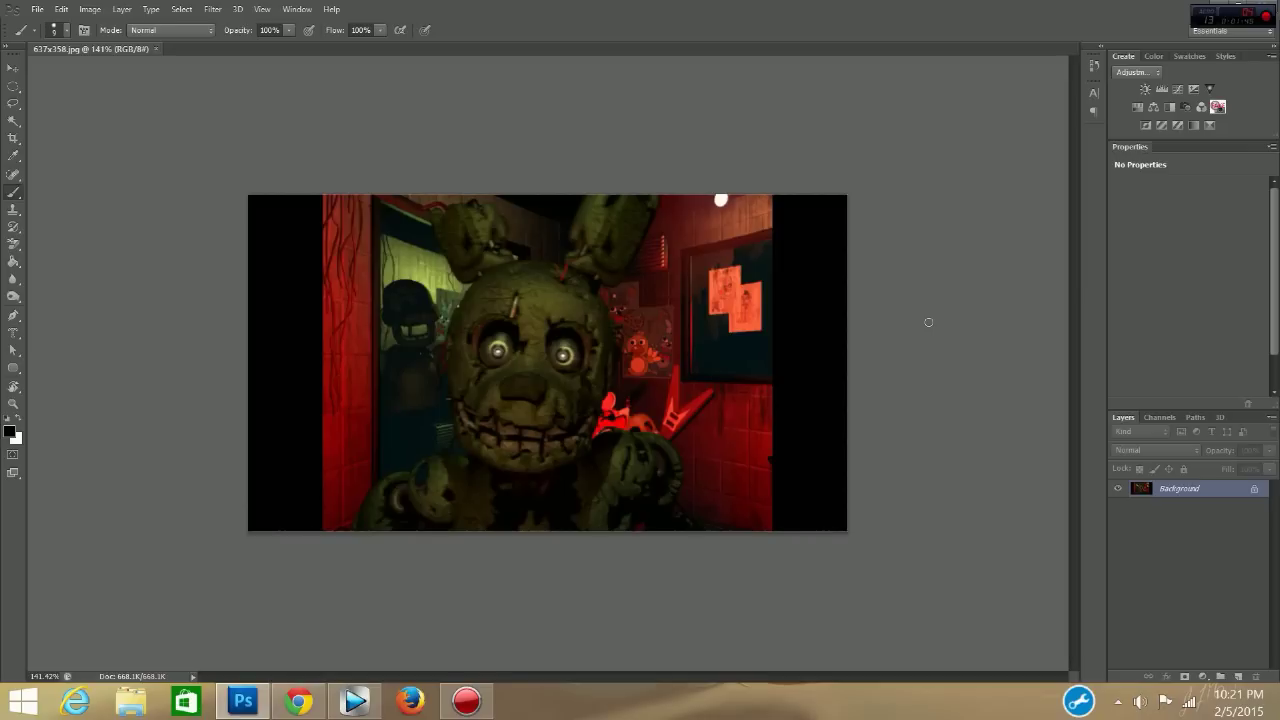
- Create a new custom document 1280 pixels wide, 721 pixels high, at a resolution of 92 pixels/inch
{"action": "left_click", "coordinate": [38, 10]}
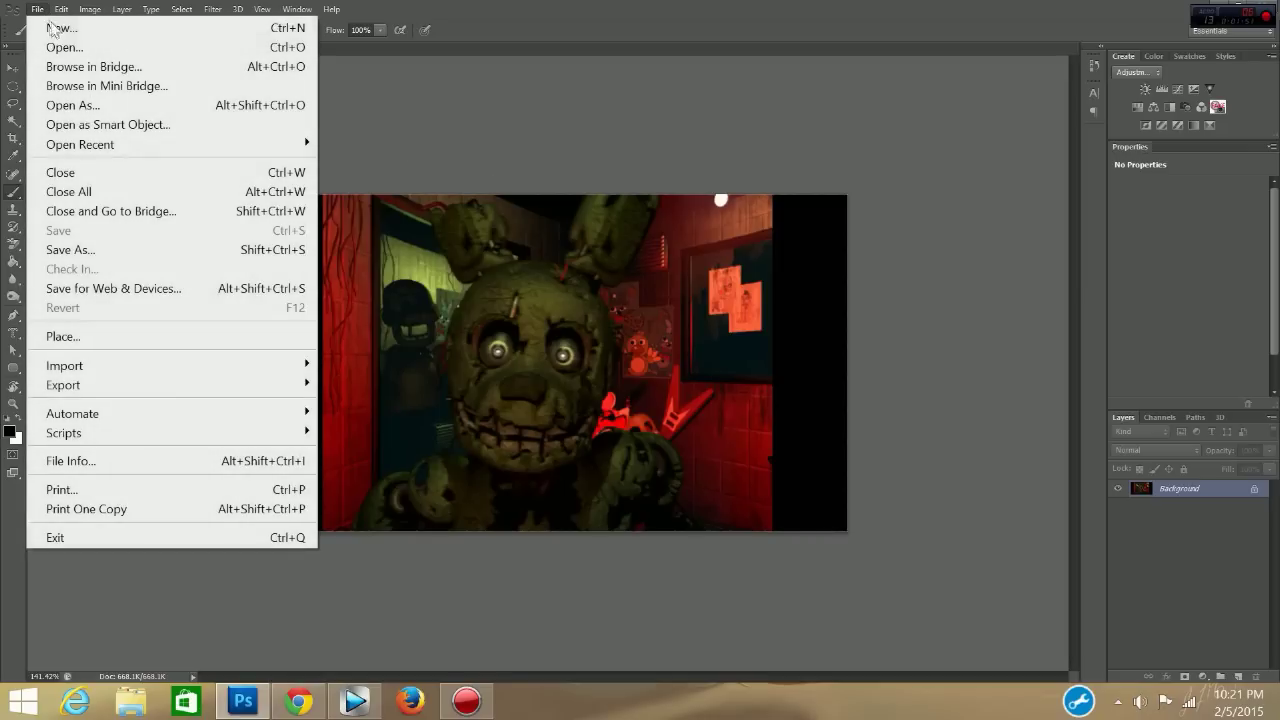
{"action": "left_click", "coordinate": [58, 28]}
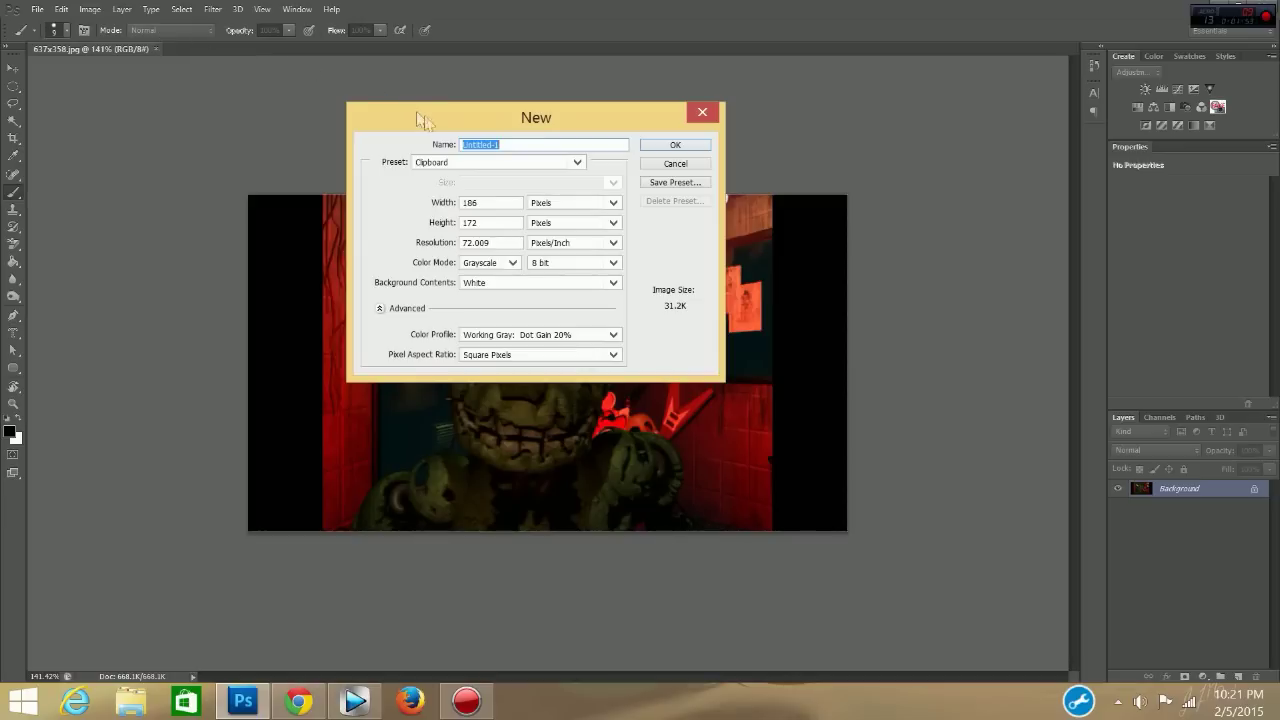
{"action": "left_click", "coordinate": [445, 164]}
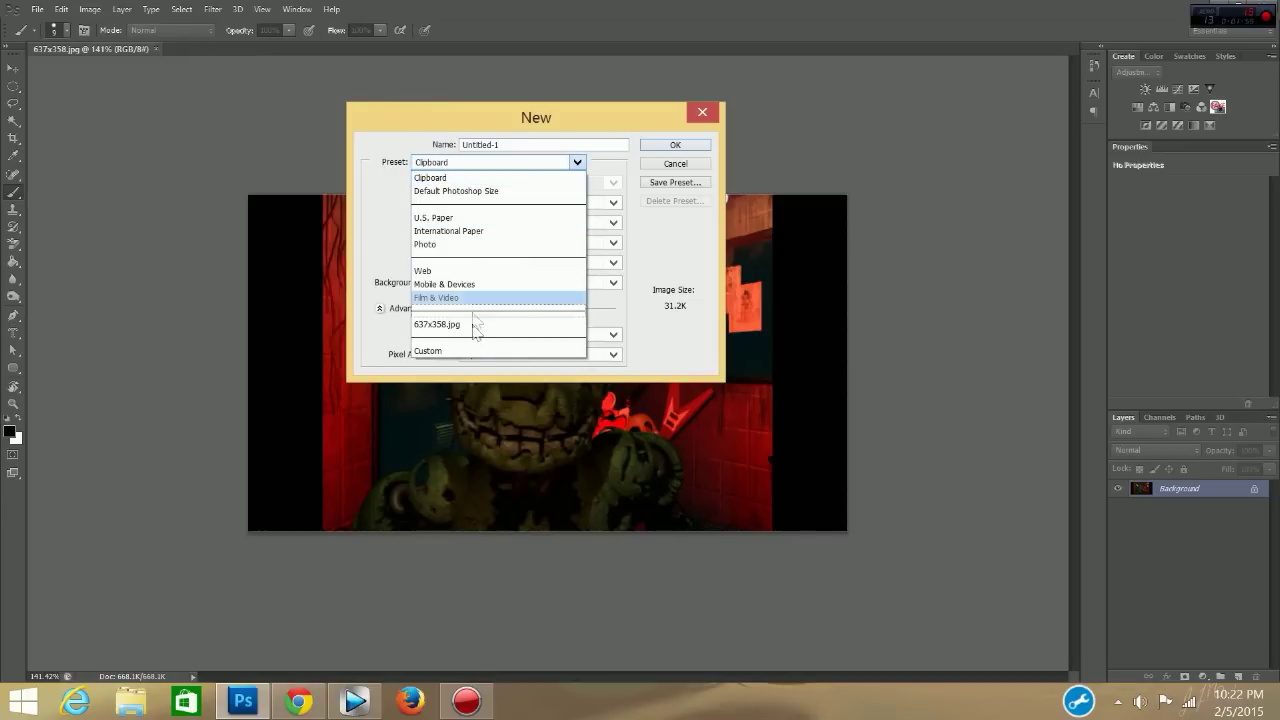
{"action": "left_click", "coordinate": [468, 352]}
{"action": "key", "text": "Tab"}
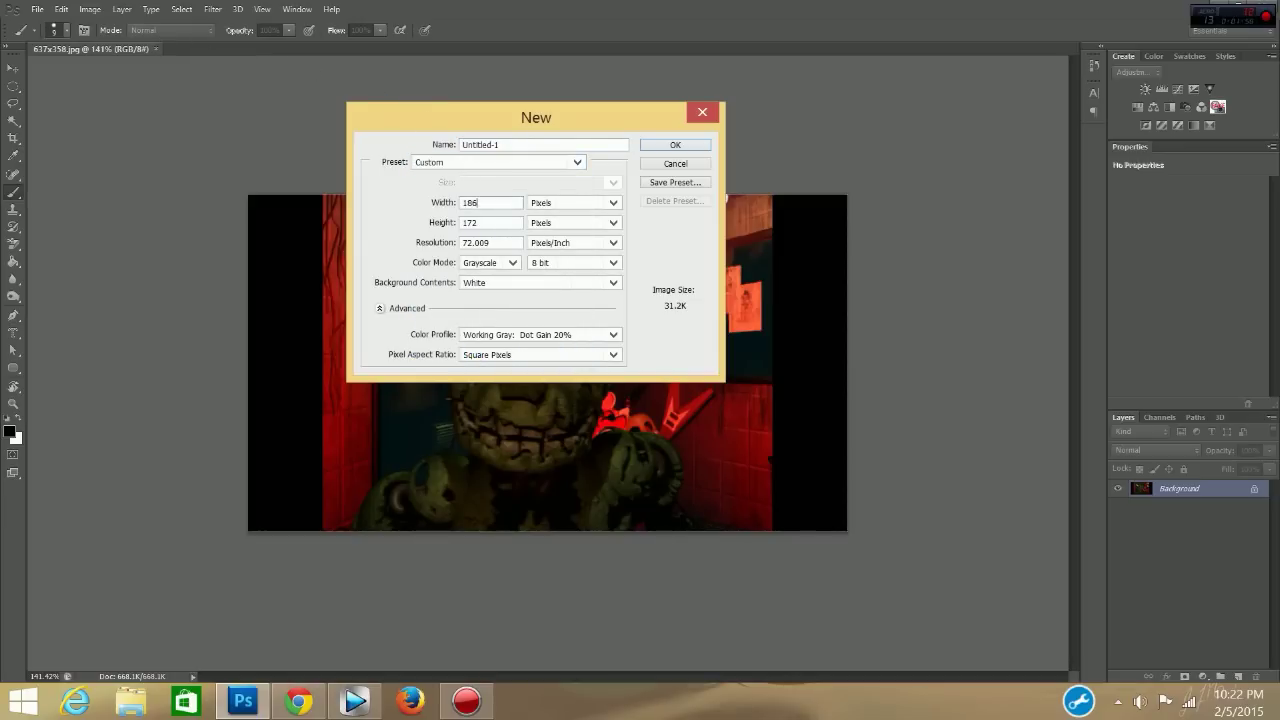
{"action": "type", "text": "12"}
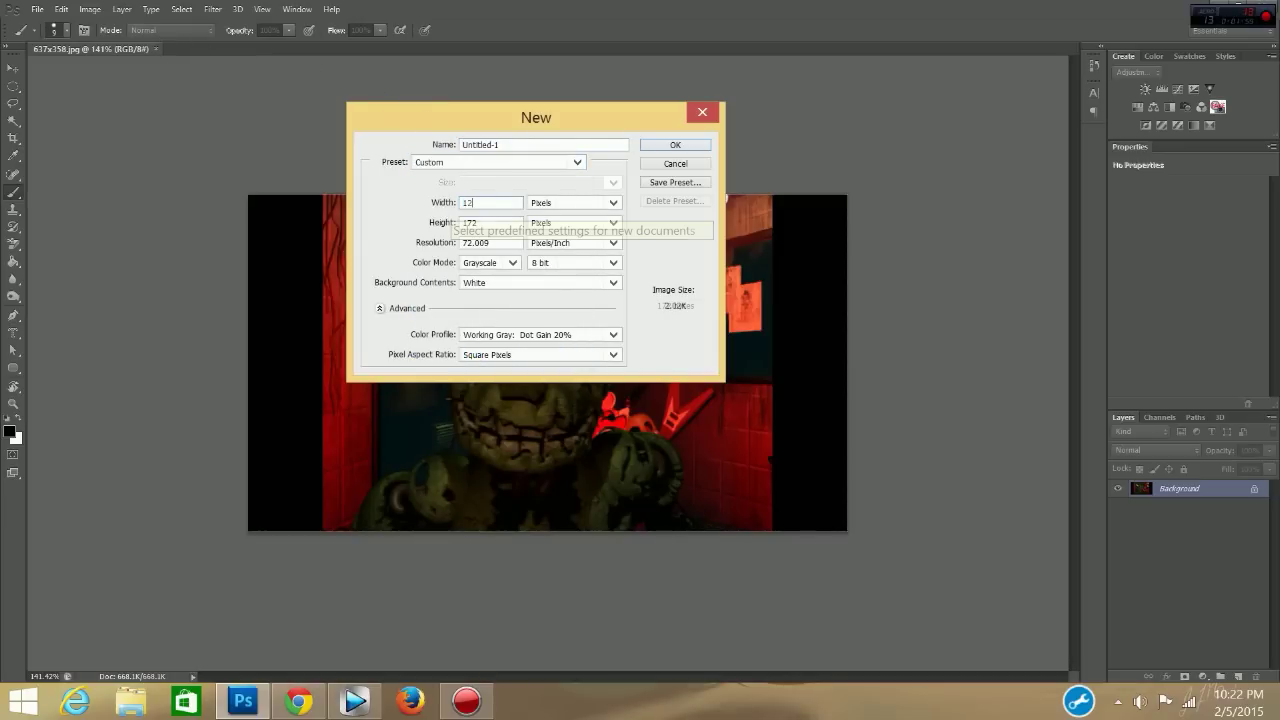
{"action": "type", "text": "80"}
{"action": "key", "text": "Tab"}
{"action": "type", "text": "721"}
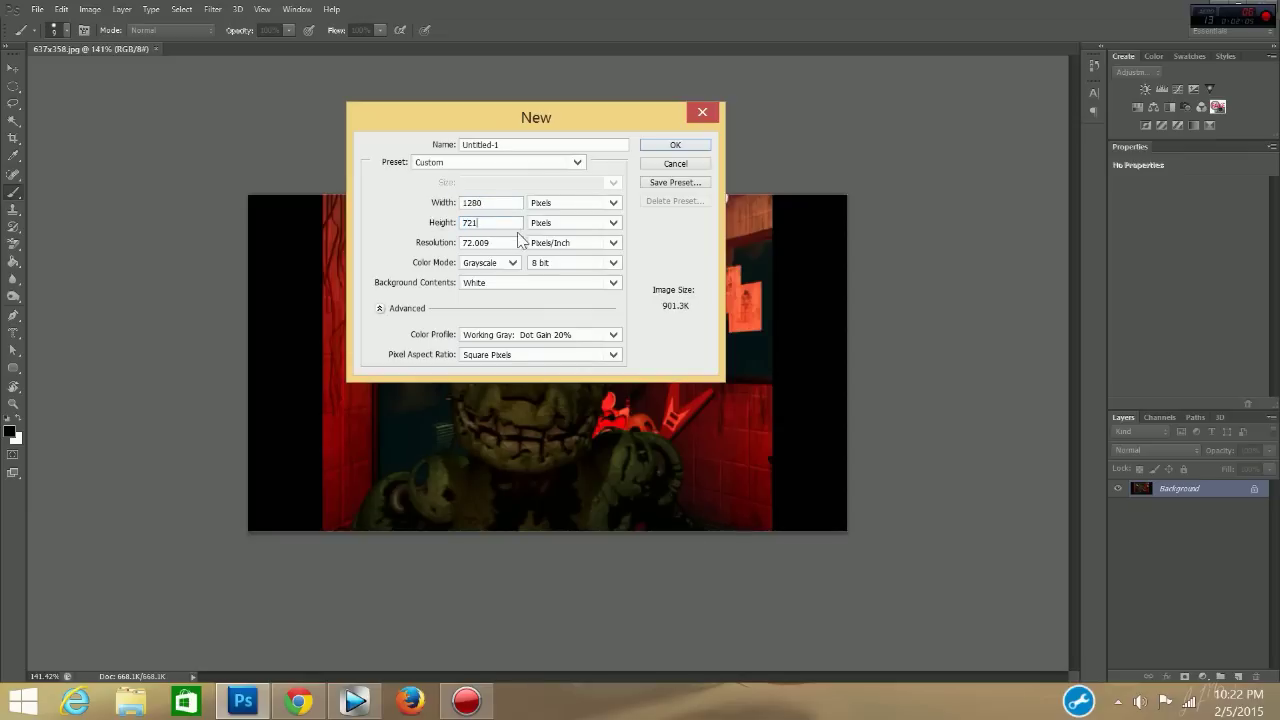
{"action": "key", "text": "Tab"}
{"action": "type", "text": "9"}
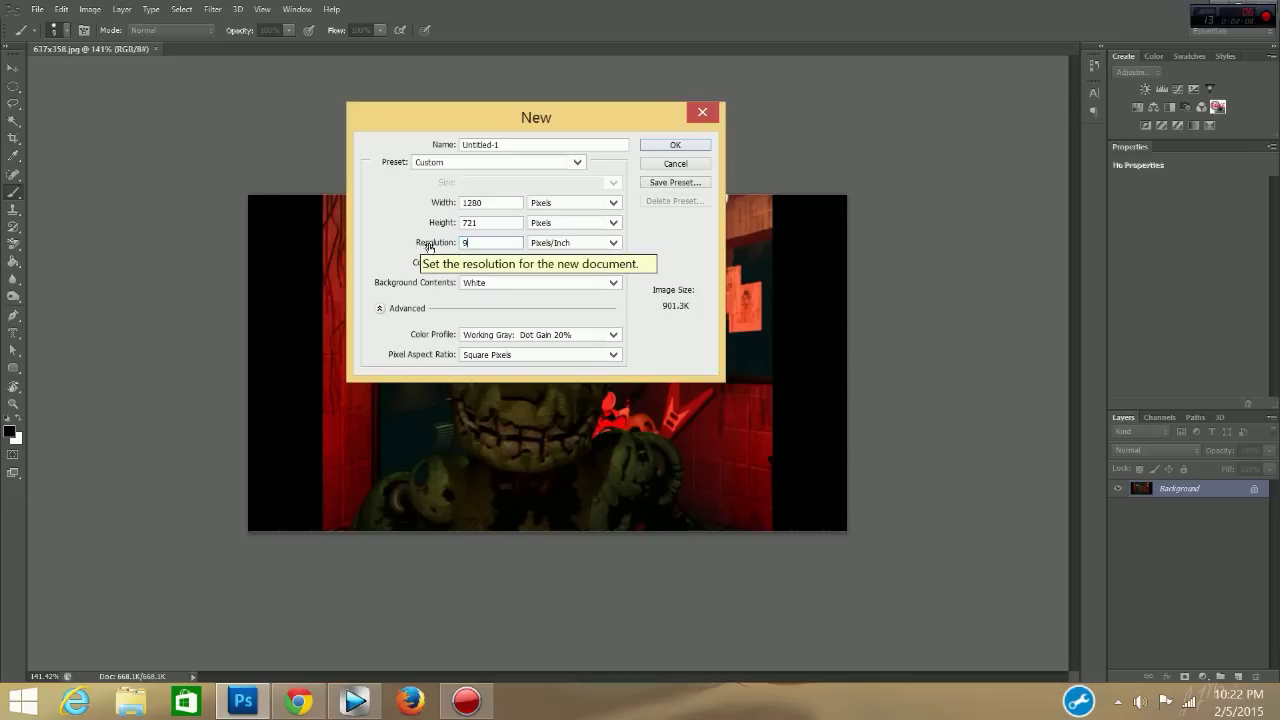
{"action": "type", "text": "2"}
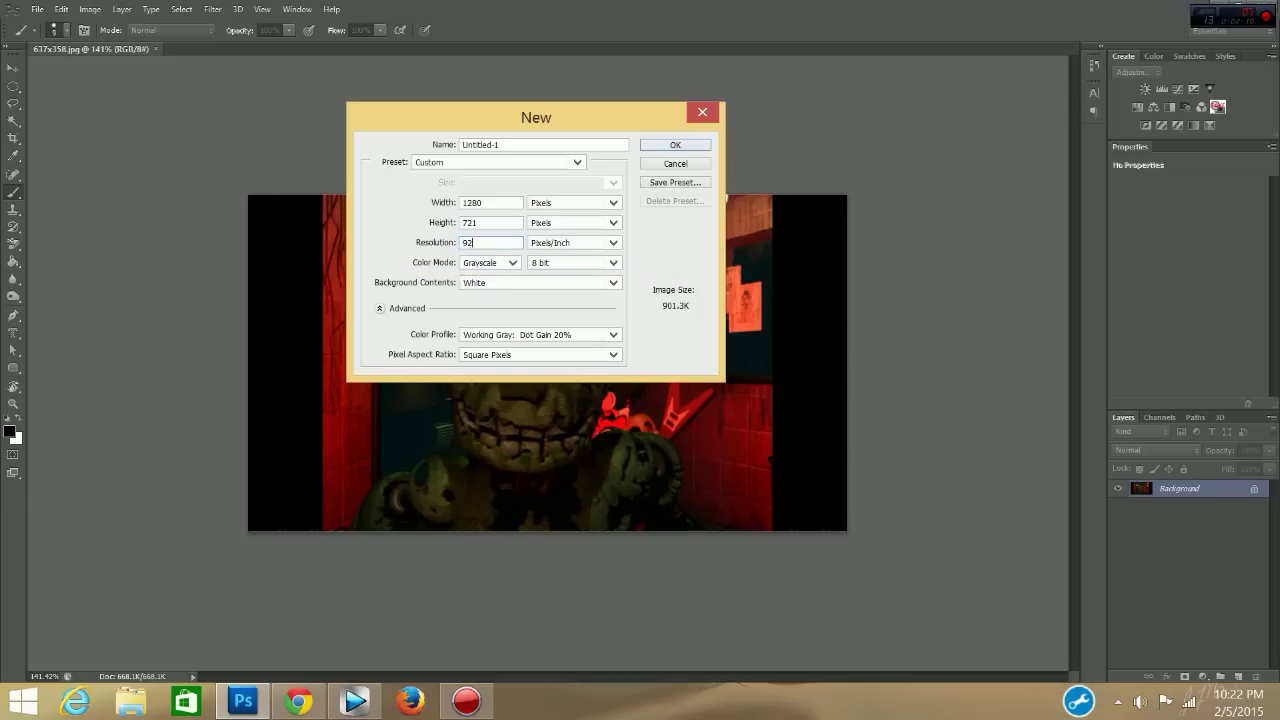
{"action": "left_click", "coordinate": [658, 150]}
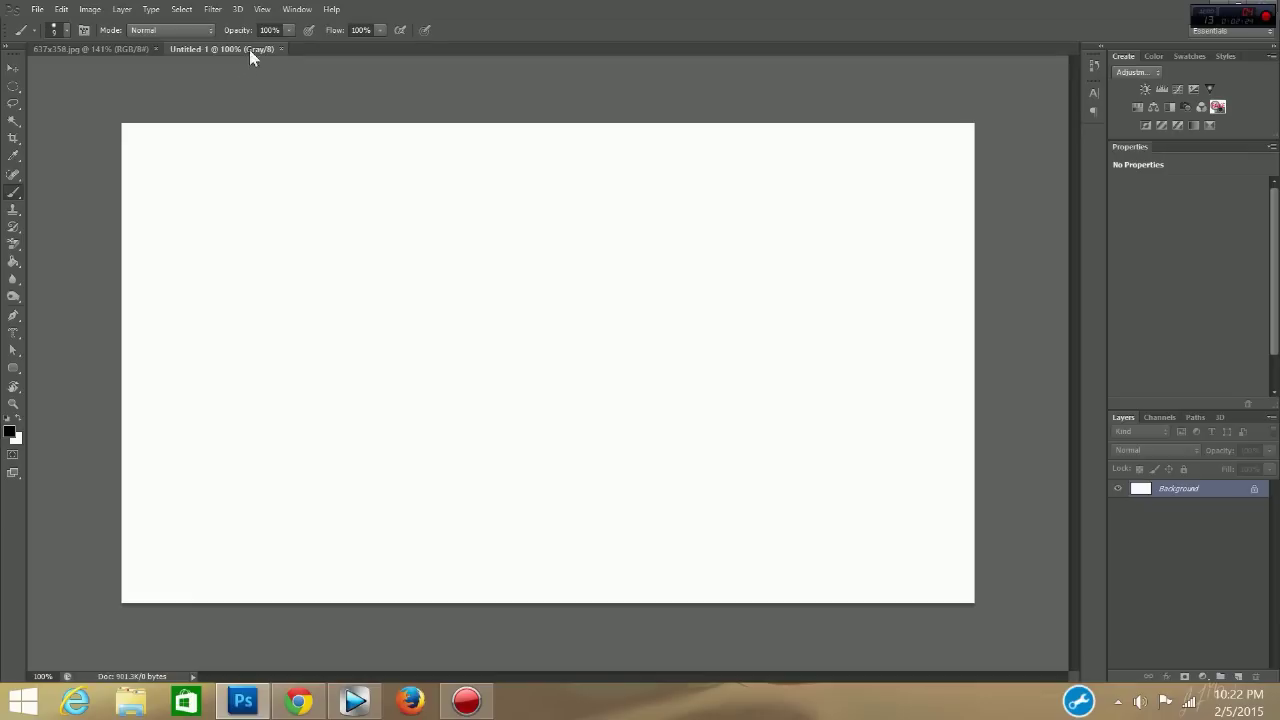
- Convert the blank document to the CIE RGB colour profile with Perceptual intent
{"action": "left_click", "coordinate": [60, 9]}
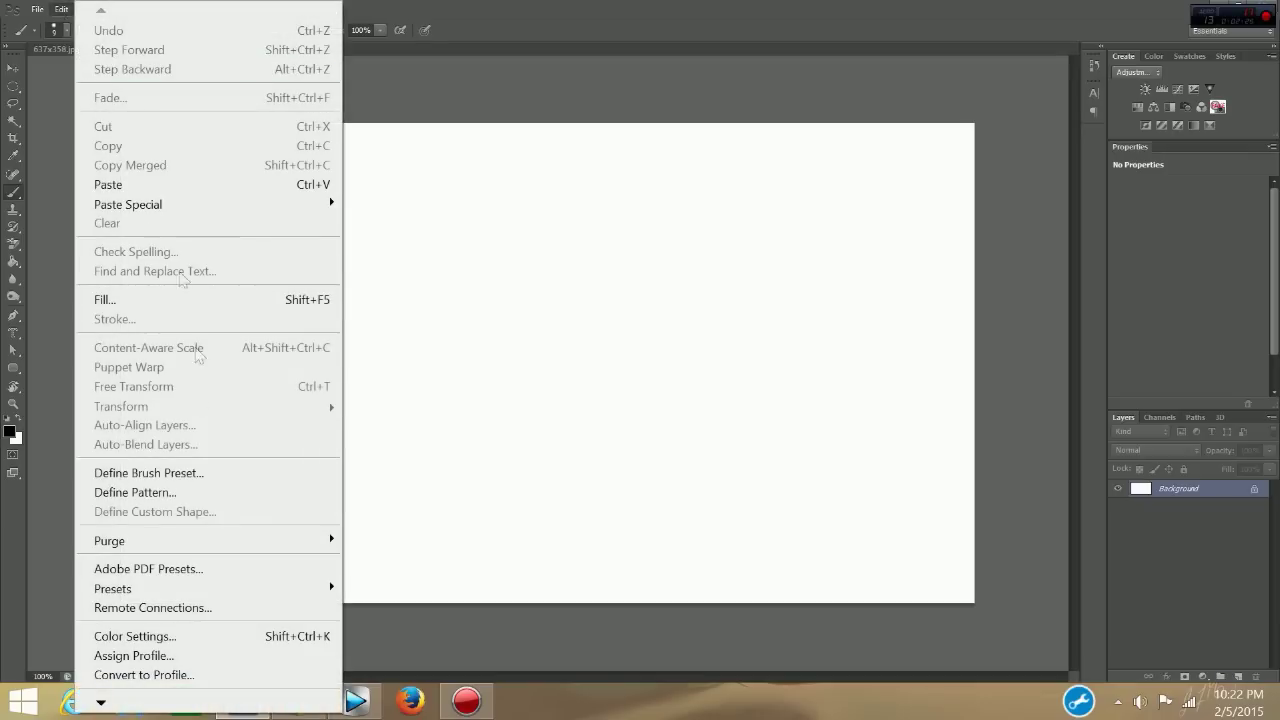
{"action": "left_click", "coordinate": [208, 675]}
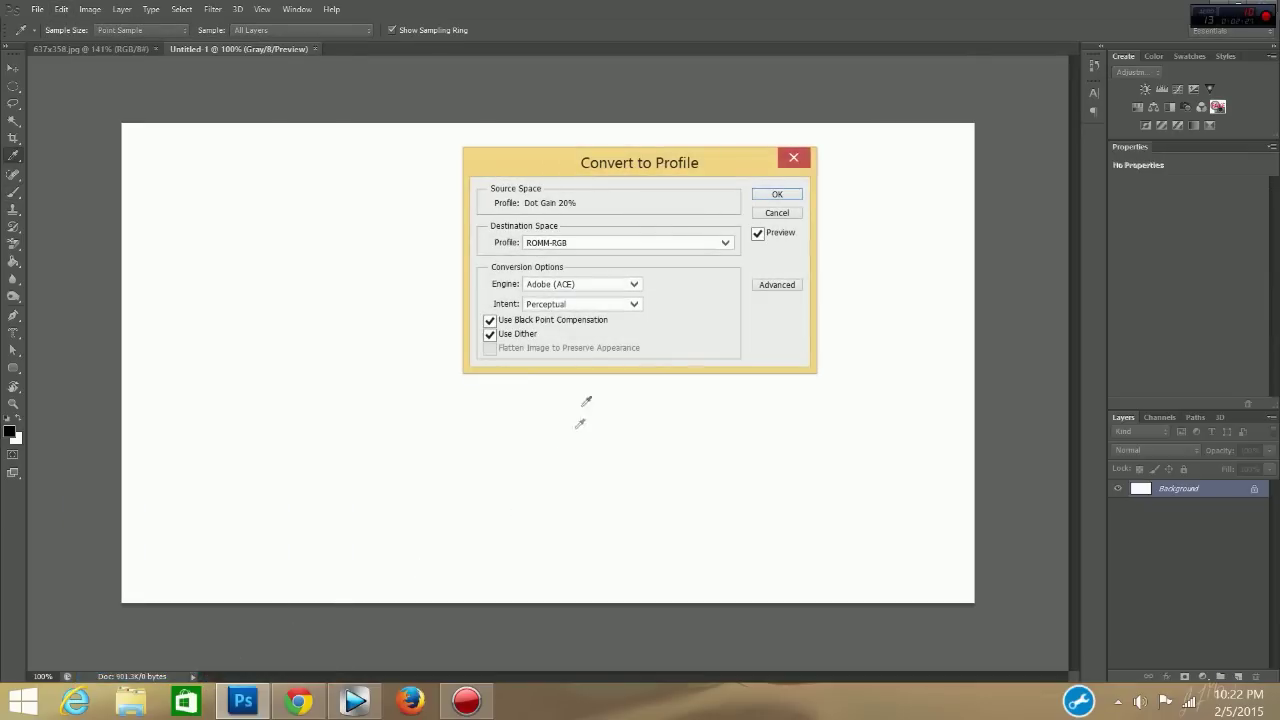
{"action": "left_click", "coordinate": [630, 246]}
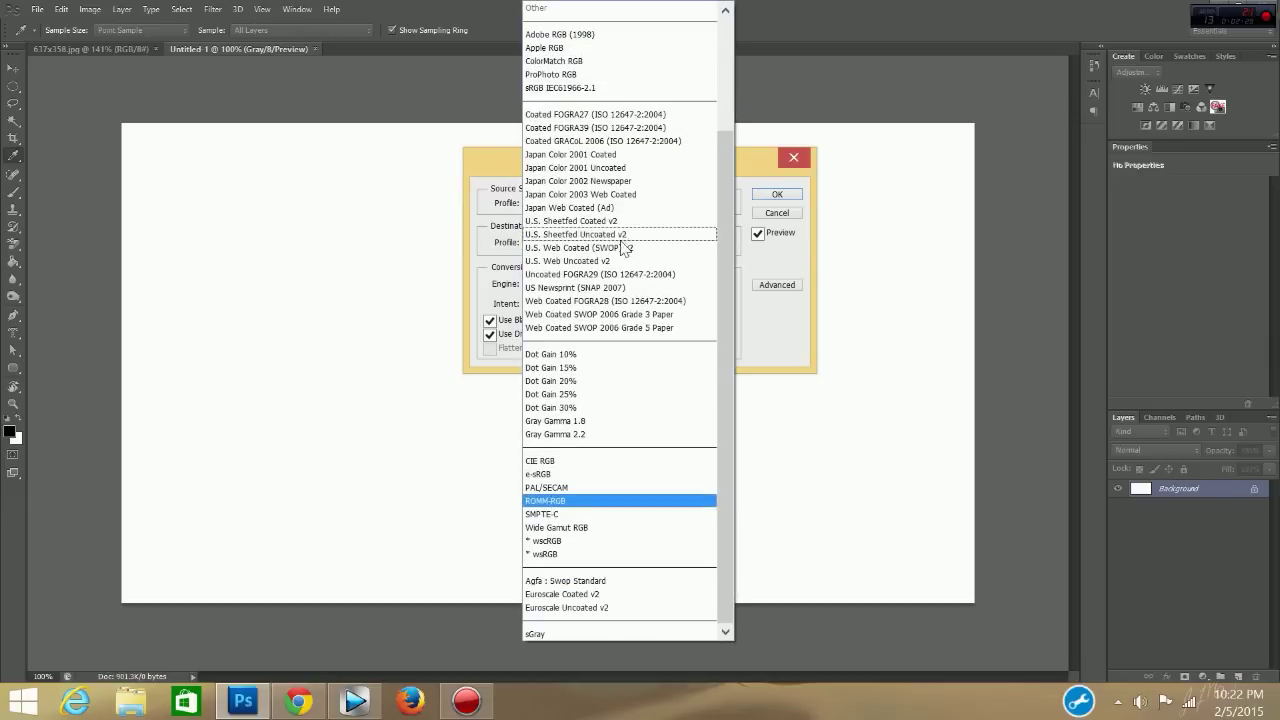
{"action": "left_click", "coordinate": [570, 461]}
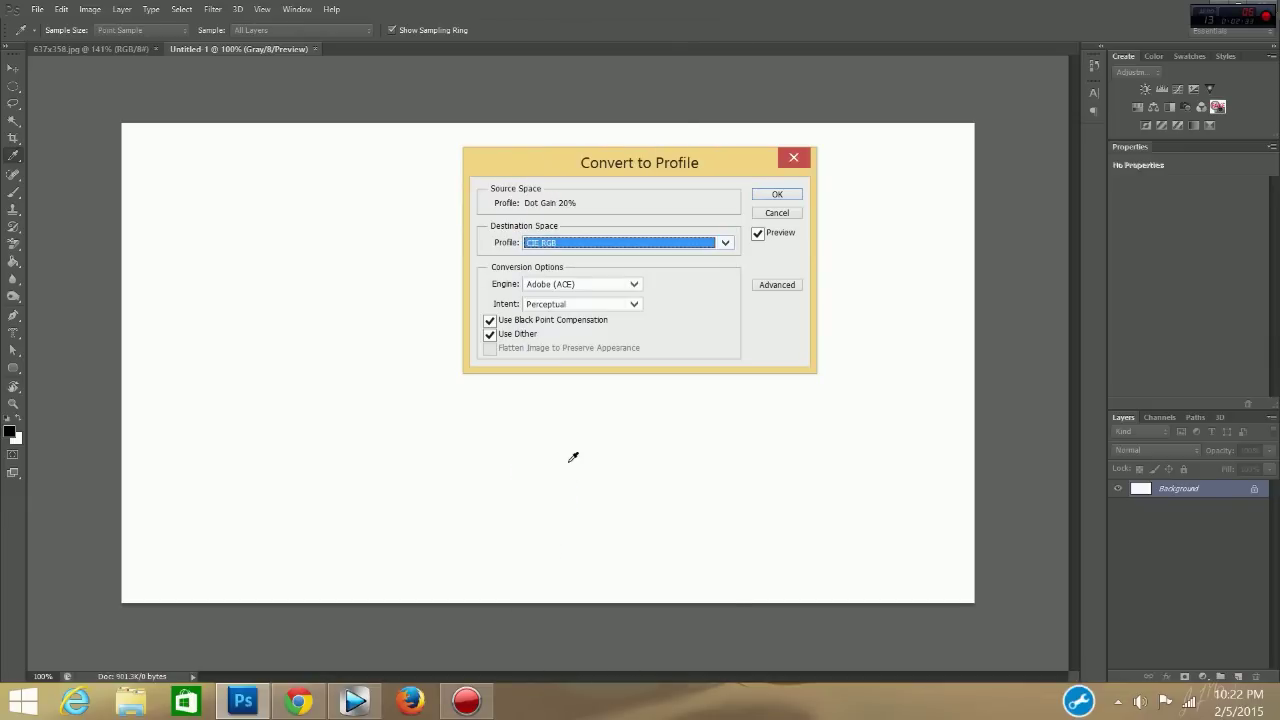
{"action": "left_click", "coordinate": [614, 306]}
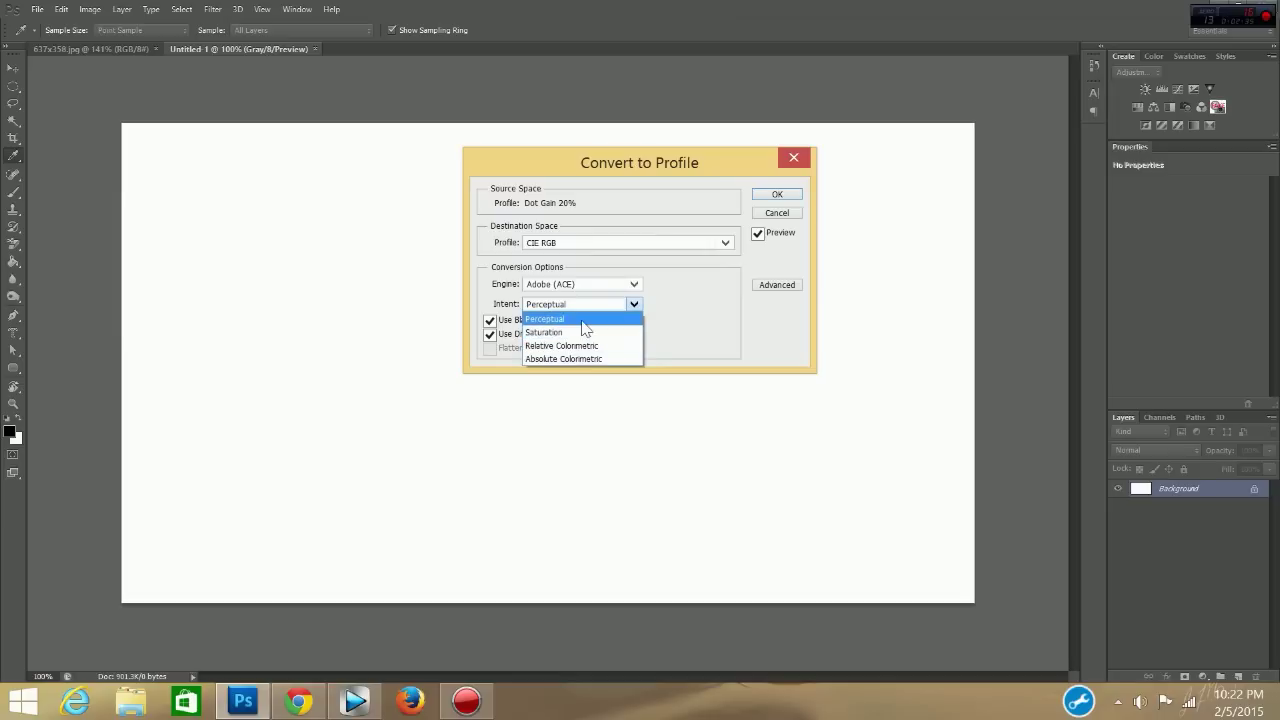
{"action": "left_click", "coordinate": [582, 320]}
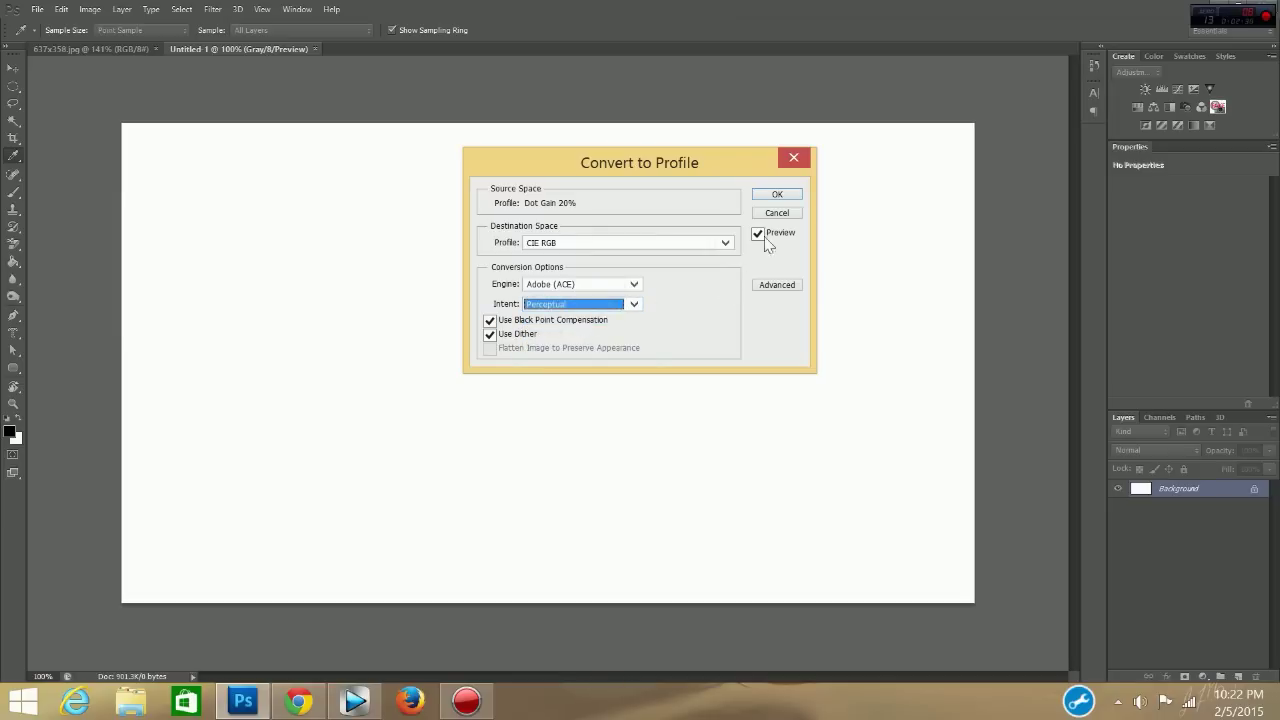
{"action": "left_click", "coordinate": [776, 195]}
{"action": "key", "text": "b"}
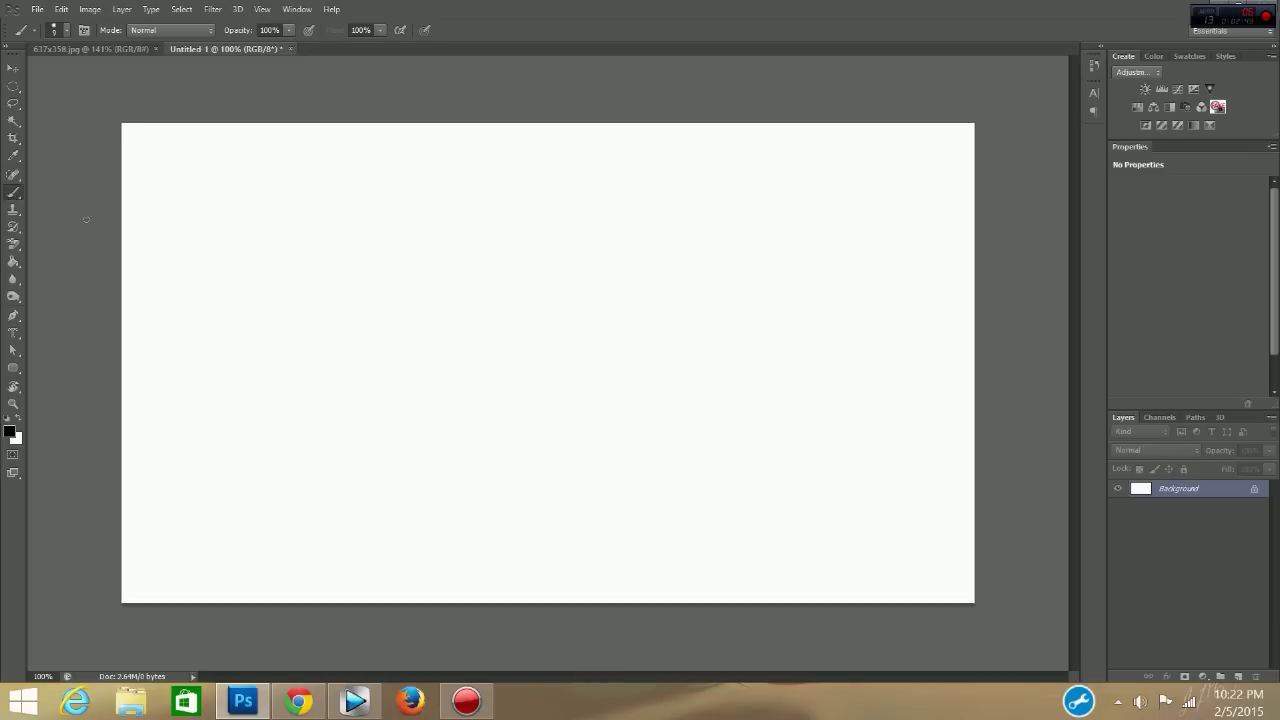
- Arrange the blank canvas and the 637x358.jpg reference image side by side in a 2-up Vertical layout
{"action": "left_click", "coordinate": [150, 49]}
{"action": "left_click", "coordinate": [204, 47]}
{"action": "left_click", "coordinate": [259, 12]}
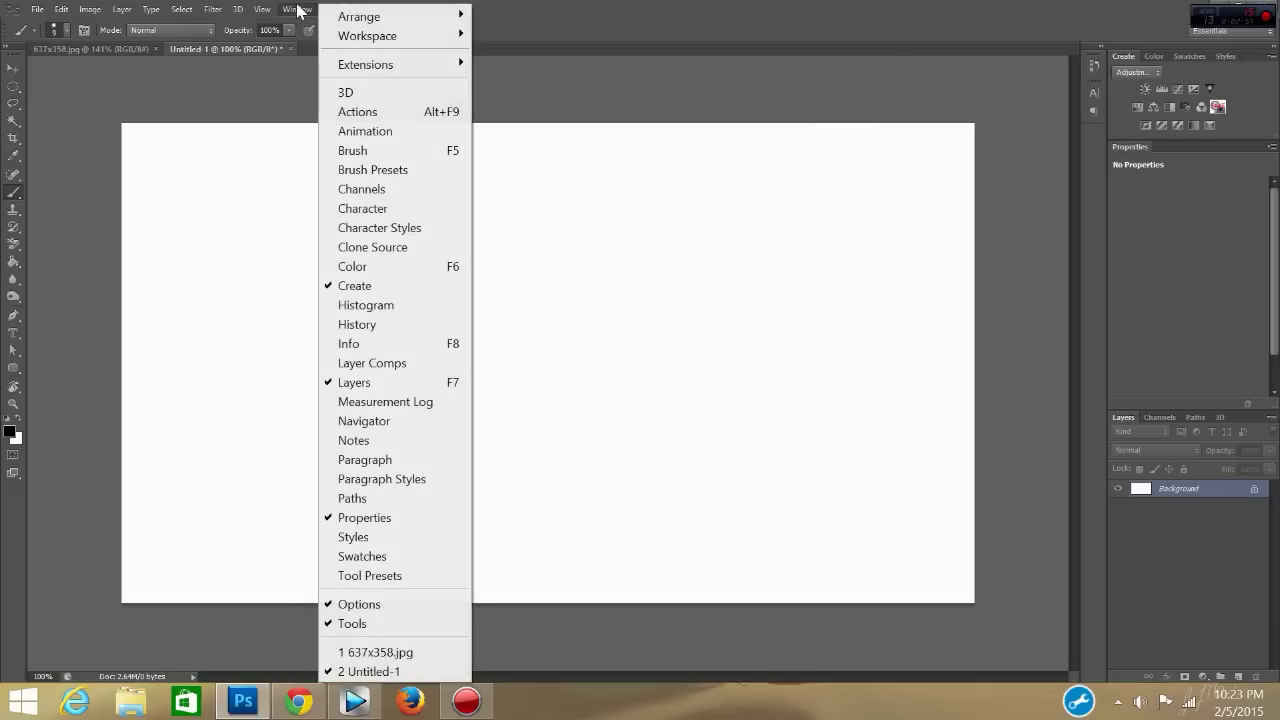
{"action": "mouse_move", "coordinate": [380, 16]}
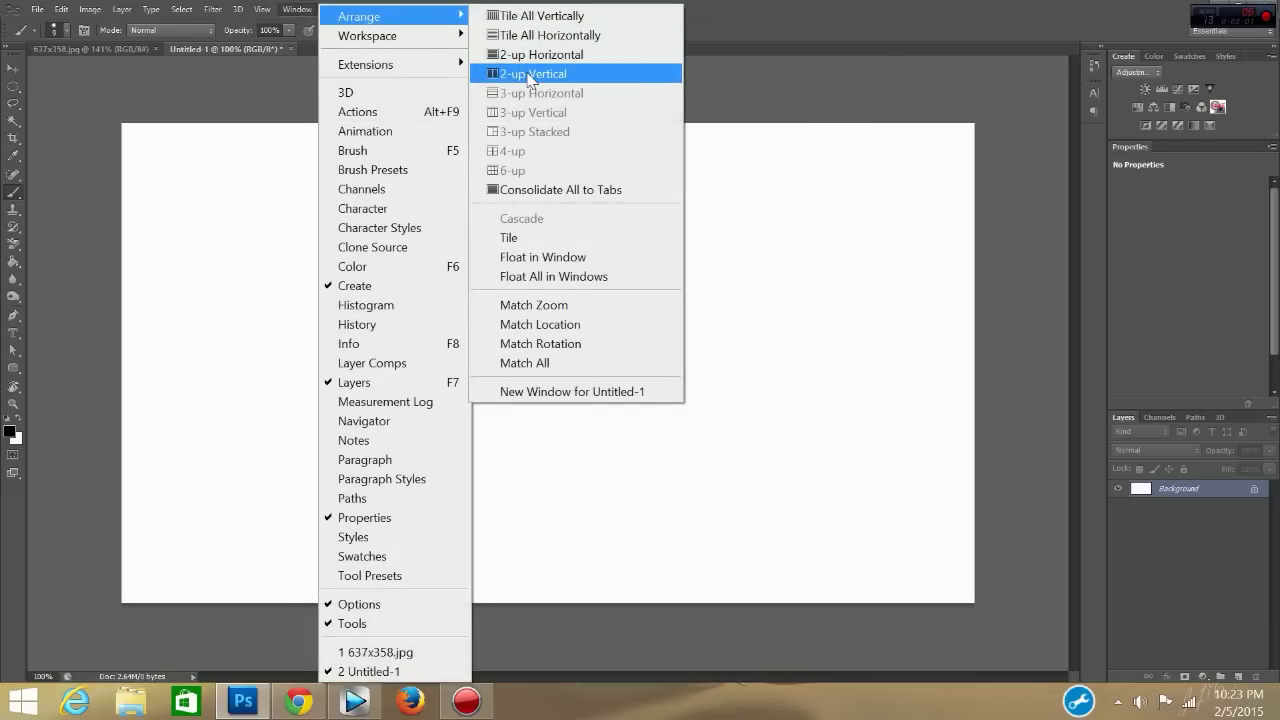
{"action": "left_click", "coordinate": [530, 74]}
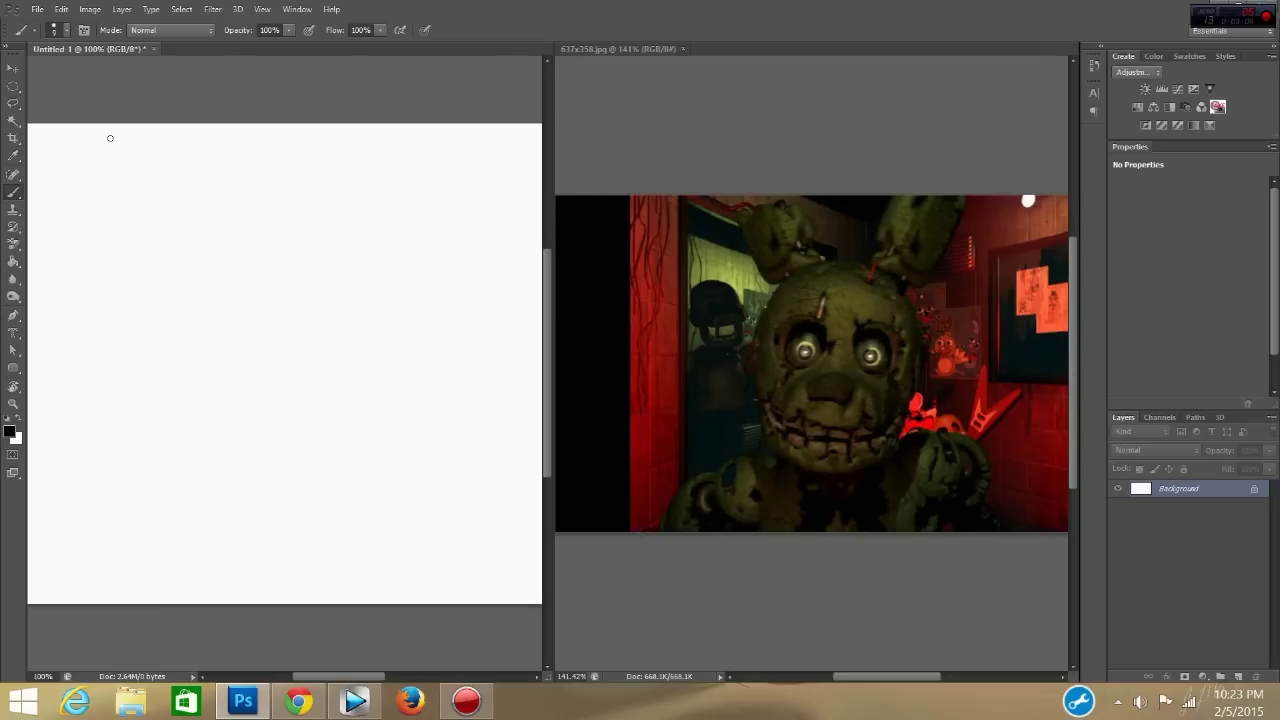
- Switch the Brush tool to a flat bristle brush tip
{"action": "left_click", "coordinate": [65, 31]}
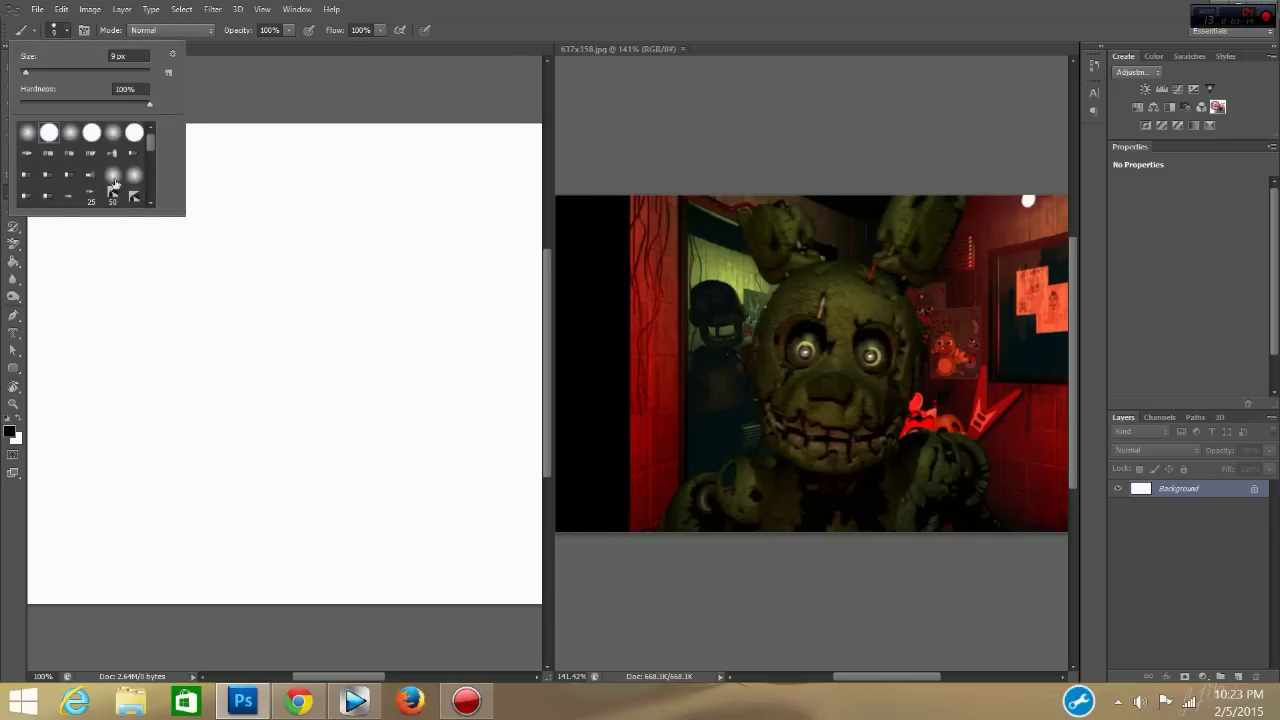
{"action": "left_click", "coordinate": [48, 153]}
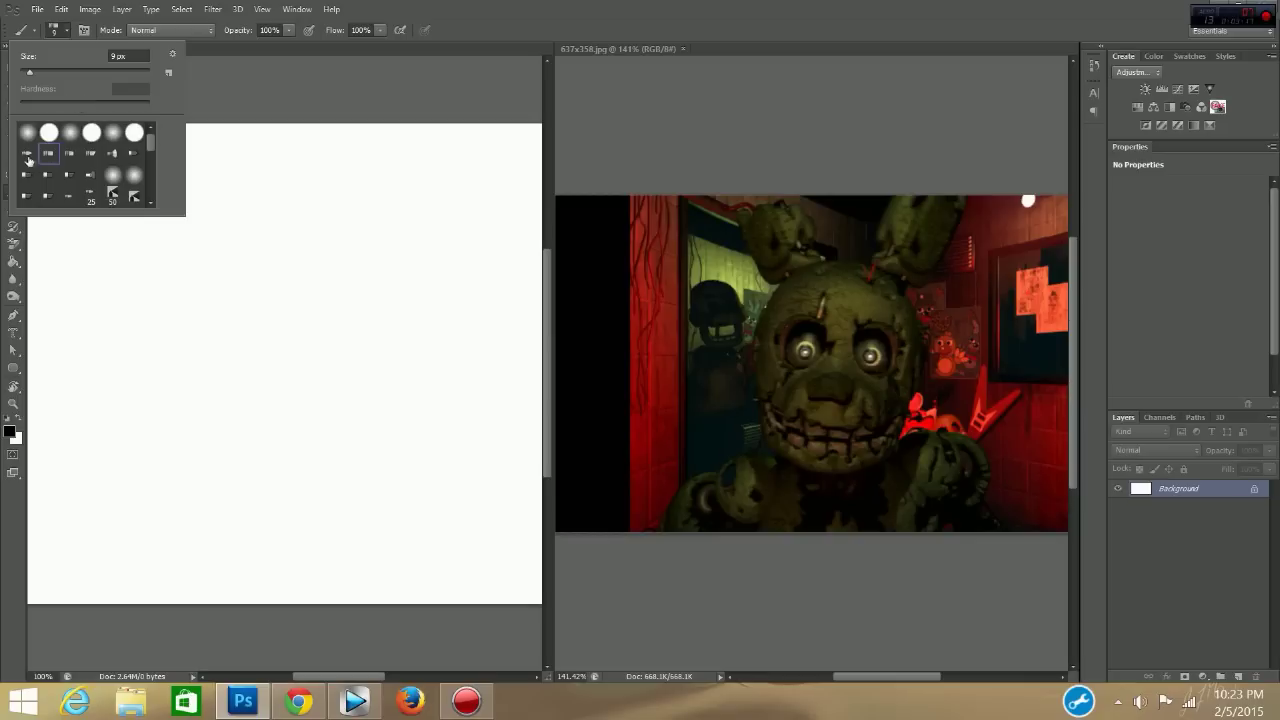
{"action": "left_click", "coordinate": [210, 70]}
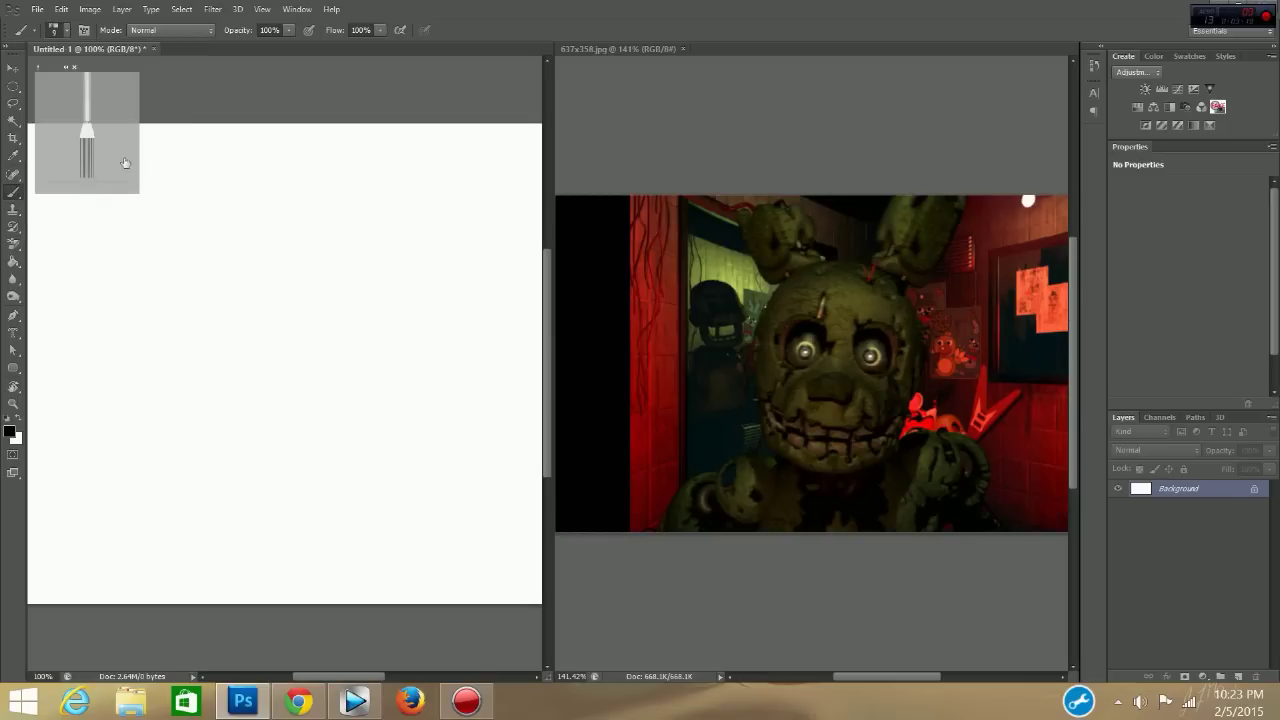
{"action": "mouse_move", "coordinate": [123, 152]}
{"action": "mouse_move", "coordinate": [112, 240]}
{"action": "left_mouse_down"}
{"action": "mouse_move", "coordinate": [162, 315]}
{"action": "mouse_move", "coordinate": [196, 308]}
{"action": "mouse_move", "coordinate": [231, 242]}
{"action": "mouse_move", "coordinate": [284, 233]}
{"action": "mouse_move", "coordinate": [307, 307]}
{"action": "mouse_move", "coordinate": [143, 422]}
{"action": "mouse_move", "coordinate": [180, 465]}
{"action": "mouse_move", "coordinate": [342, 440]}
{"action": "mouse_move", "coordinate": [454, 400]}
{"action": "mouse_move", "coordinate": [406, 212]}
{"action": "mouse_move", "coordinate": [346, 182]}
{"action": "mouse_move", "coordinate": [189, 187]}
{"action": "left_mouse_up"}
{"action": "left_click_drag", "start_coordinate": [154, 226], "coordinate": [306, 298]}
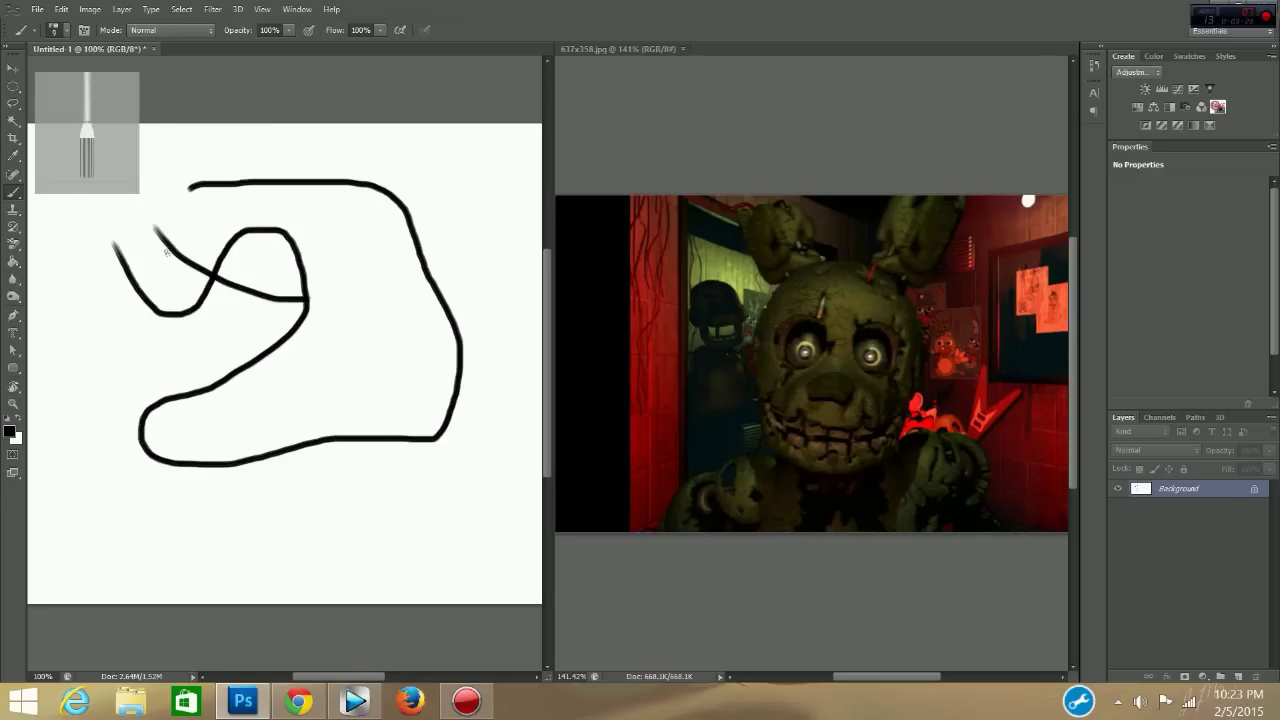
{"action": "key", "text": "ctrl+alt+z"}
{"action": "key", "text": "ctrl+alt+z"}
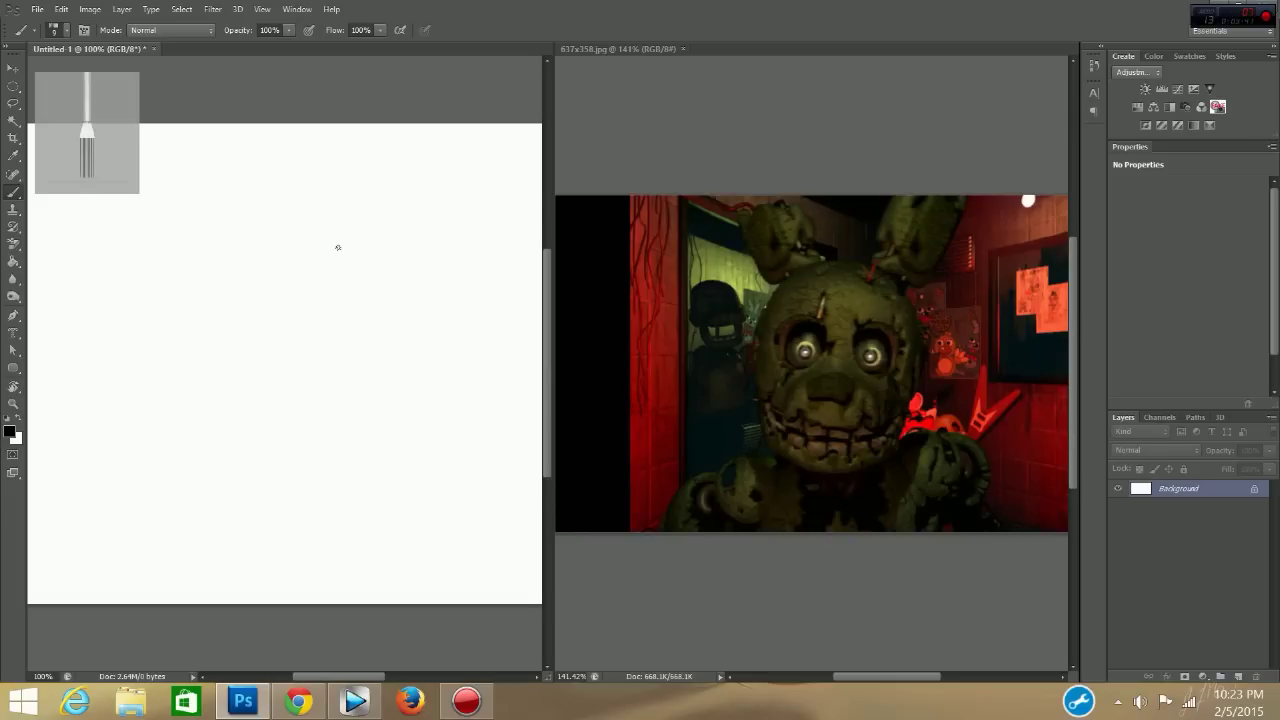
- Draw a closed black head outline on the blank canvas and the character's first eye with eyelid and pupil inside it
{"action": "mouse_move", "coordinate": [262, 183]}
{"action": "left_mouse_down"}
{"action": "mouse_move", "coordinate": [187, 215]}
{"action": "mouse_move", "coordinate": [134, 278]}
{"action": "mouse_move", "coordinate": [179, 460]}
{"action": "mouse_move", "coordinate": [228, 506]}
{"action": "mouse_move", "coordinate": [328, 481]}
{"action": "mouse_move", "coordinate": [384, 382]}
{"action": "mouse_move", "coordinate": [369, 270]}
{"action": "mouse_move", "coordinate": [344, 215]}
{"action": "mouse_move", "coordinate": [255, 182]}
{"action": "left_mouse_up"}
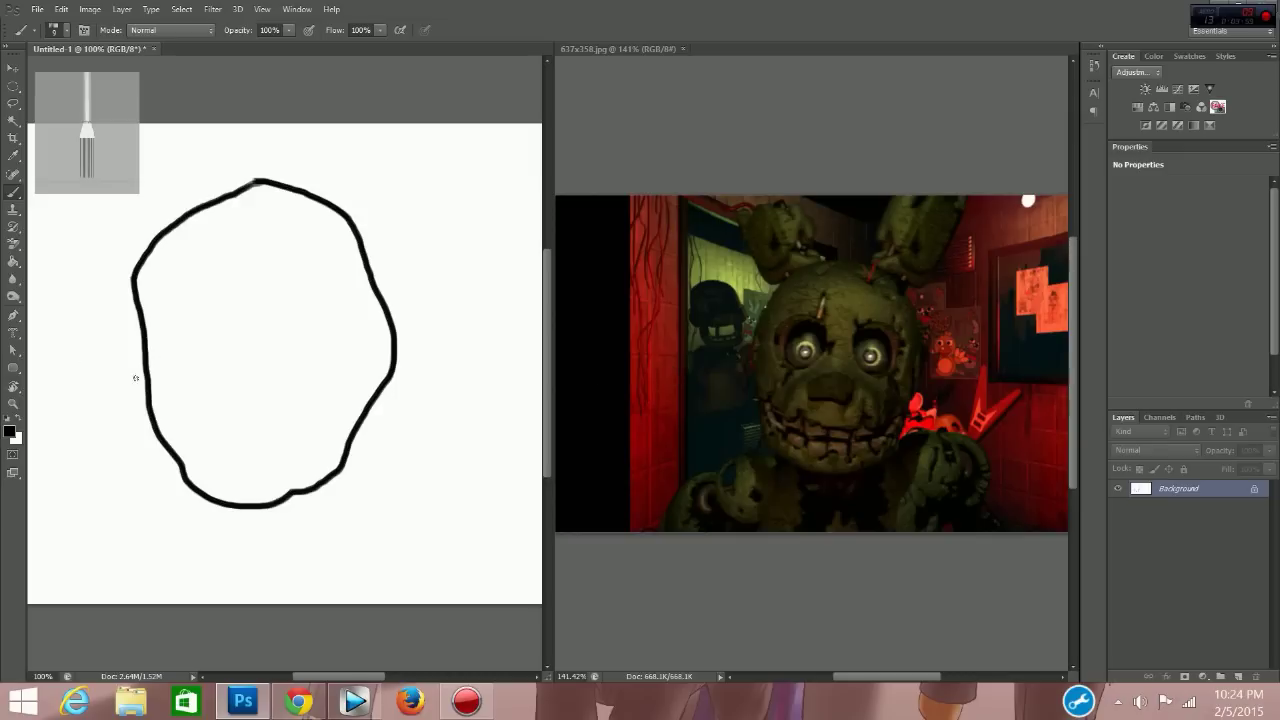
{"action": "mouse_move", "coordinate": [224, 271]}
{"action": "left_mouse_down"}
{"action": "mouse_move", "coordinate": [174, 305]}
{"action": "mouse_move", "coordinate": [264, 300]}
{"action": "mouse_move", "coordinate": [218, 270]}
{"action": "mouse_move", "coordinate": [230, 281]}
{"action": "mouse_move", "coordinate": [178, 300]}
{"action": "mouse_move", "coordinate": [249, 331]}
{"action": "mouse_move", "coordinate": [206, 312]}
{"action": "left_mouse_up"}
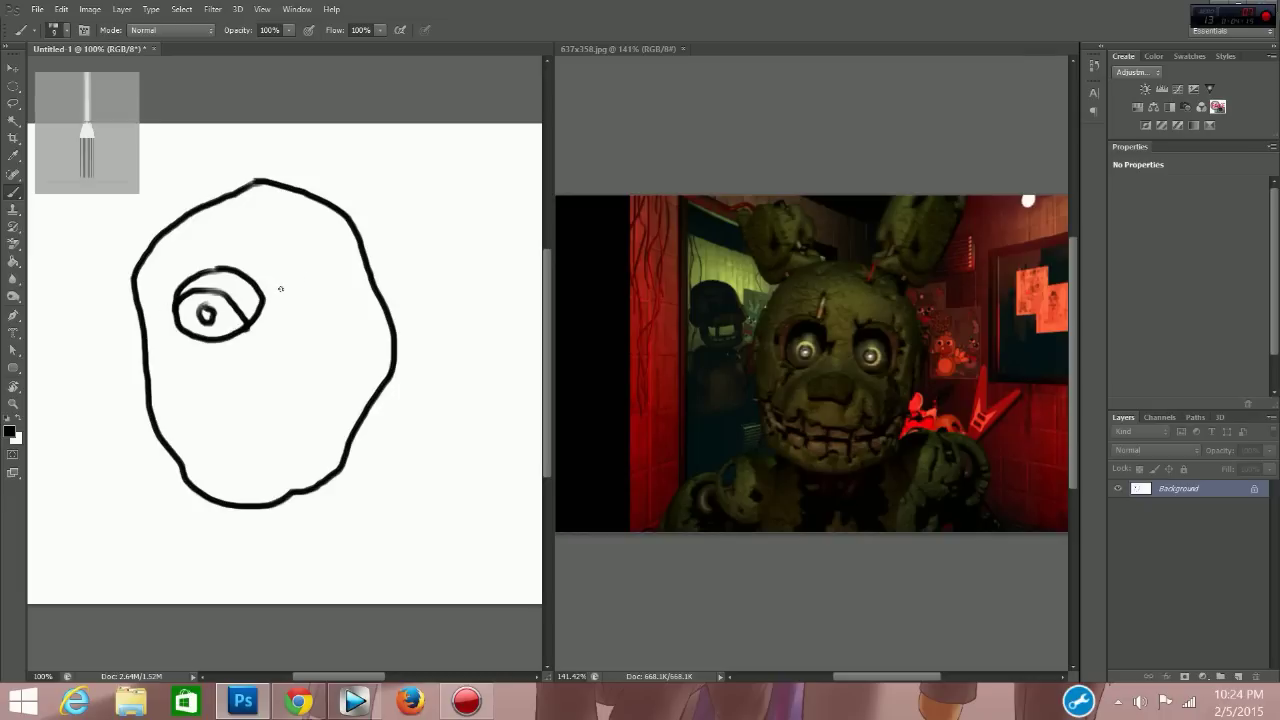
- Lasso the drawn eye, copy it to a new layer and move the copy across the face as the second eye
{"action": "left_click", "coordinate": [12, 106]}
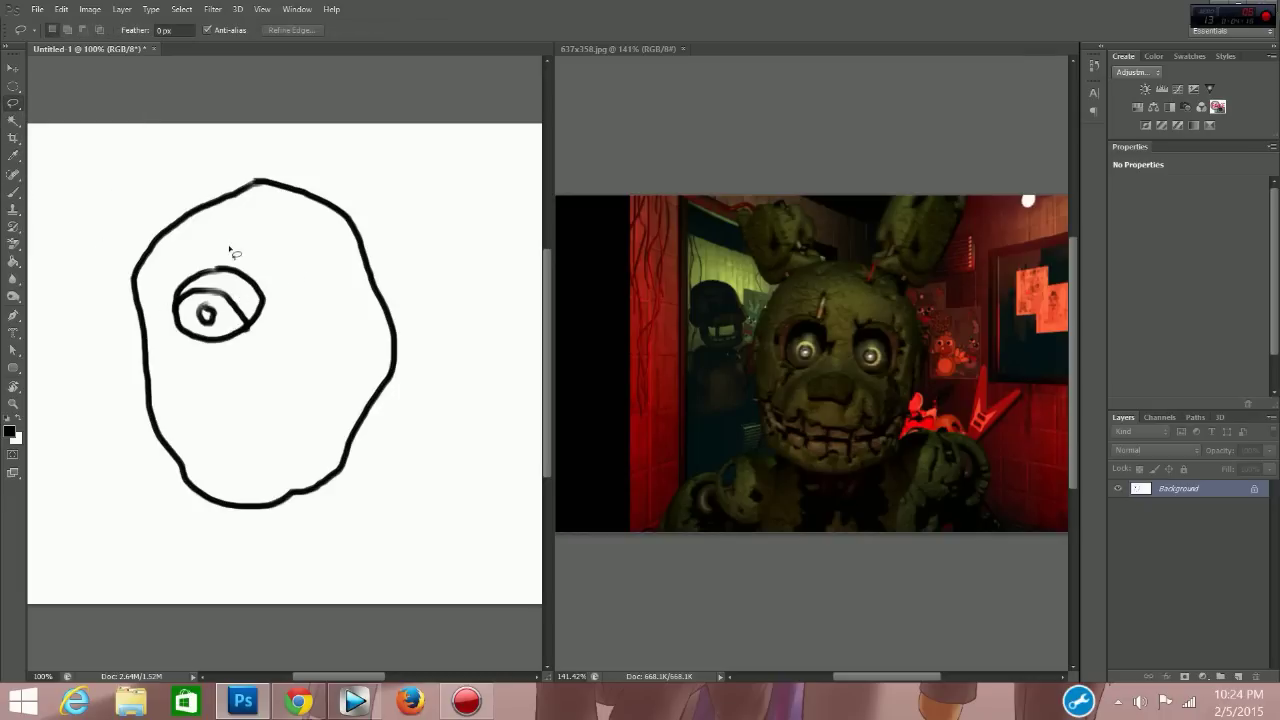
{"action": "mouse_move", "coordinate": [224, 259]}
{"action": "left_mouse_down"}
{"action": "mouse_move", "coordinate": [179, 279]}
{"action": "mouse_move", "coordinate": [160, 323]}
{"action": "mouse_move", "coordinate": [238, 352]}
{"action": "mouse_move", "coordinate": [276, 333]}
{"action": "mouse_move", "coordinate": [270, 292]}
{"action": "mouse_move", "coordinate": [242, 256]}
{"action": "mouse_move", "coordinate": [222, 243]}
{"action": "mouse_move", "coordinate": [210, 253]}
{"action": "left_mouse_up"}
{"action": "key", "text": "ctrl+j"}
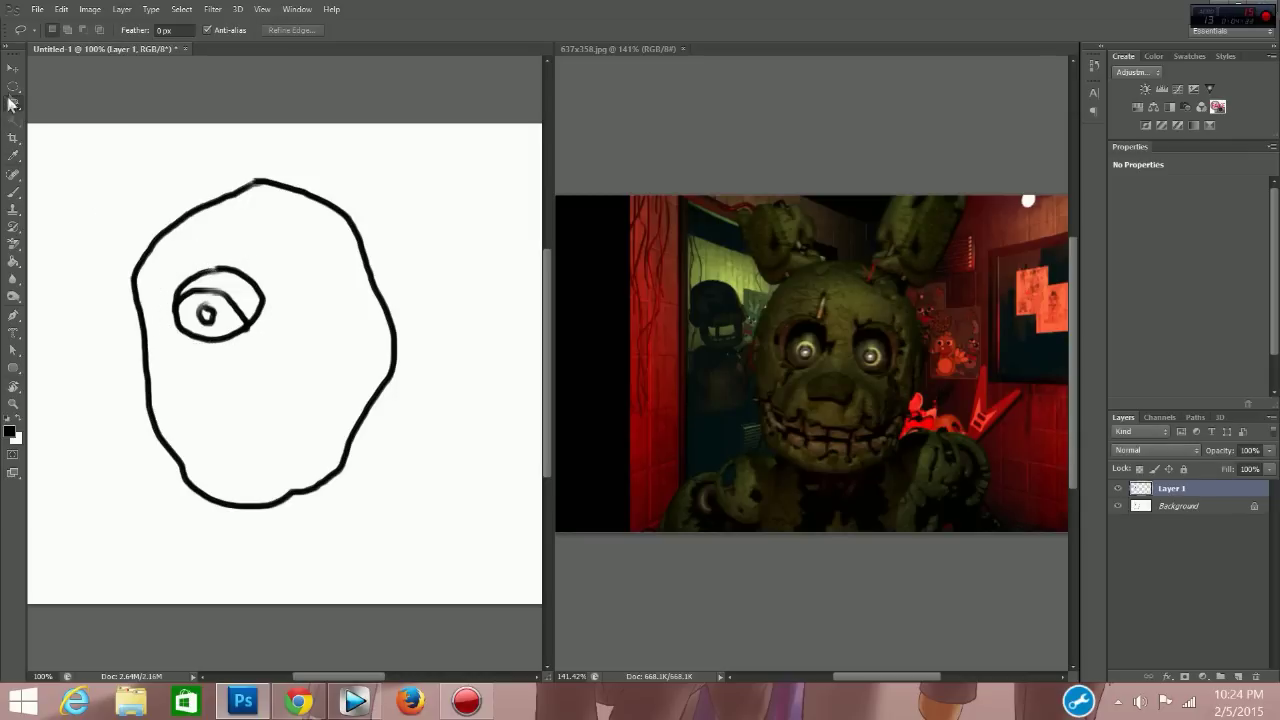
{"action": "left_click", "coordinate": [13, 67]}
{"action": "left_click_drag", "start_coordinate": [199, 295], "coordinate": [340, 308]}
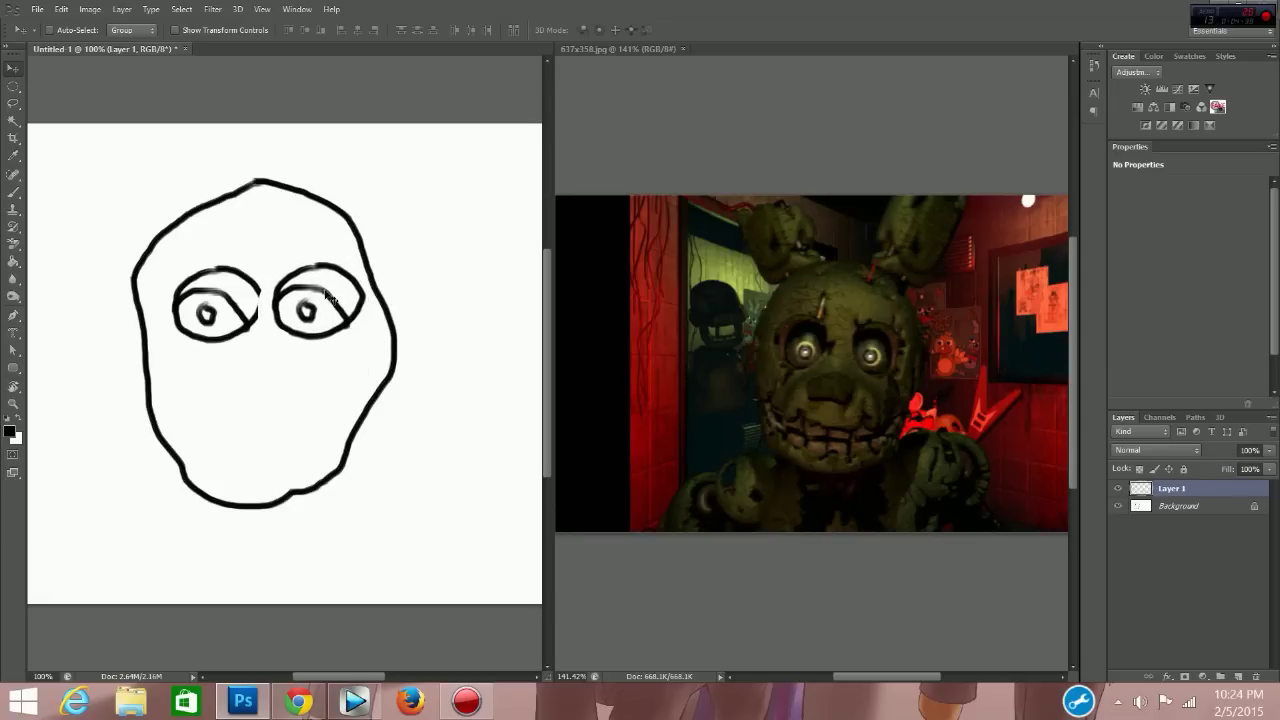
- Scale the copied eye down slightly and rotate it counterclockwise by about 37 degrees
{"action": "key", "text": "ctrl+t"}
{"action": "left_click_drag", "start_coordinate": [257, 234], "coordinate": [303, 291]}
{"action": "key", "text": "Return"}
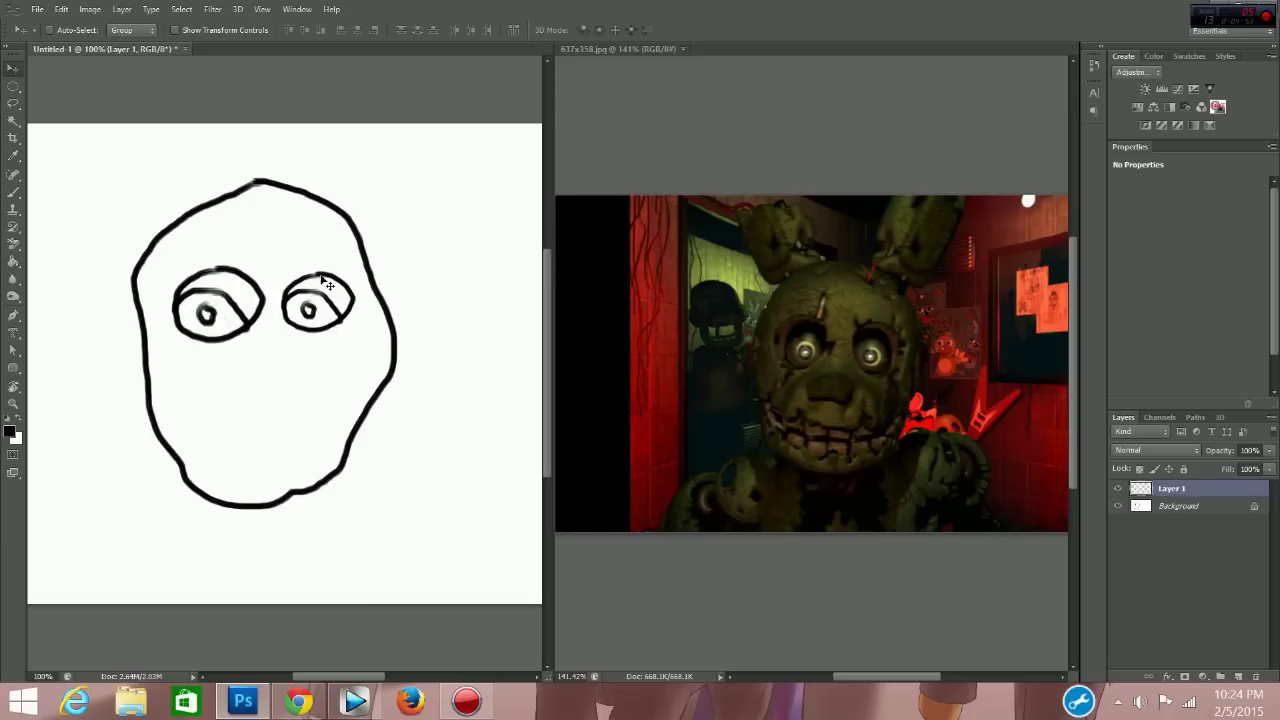
{"action": "key", "text": "ctrl+t"}
{"action": "left_click_drag", "start_coordinate": [263, 229], "coordinate": [146, 250]}
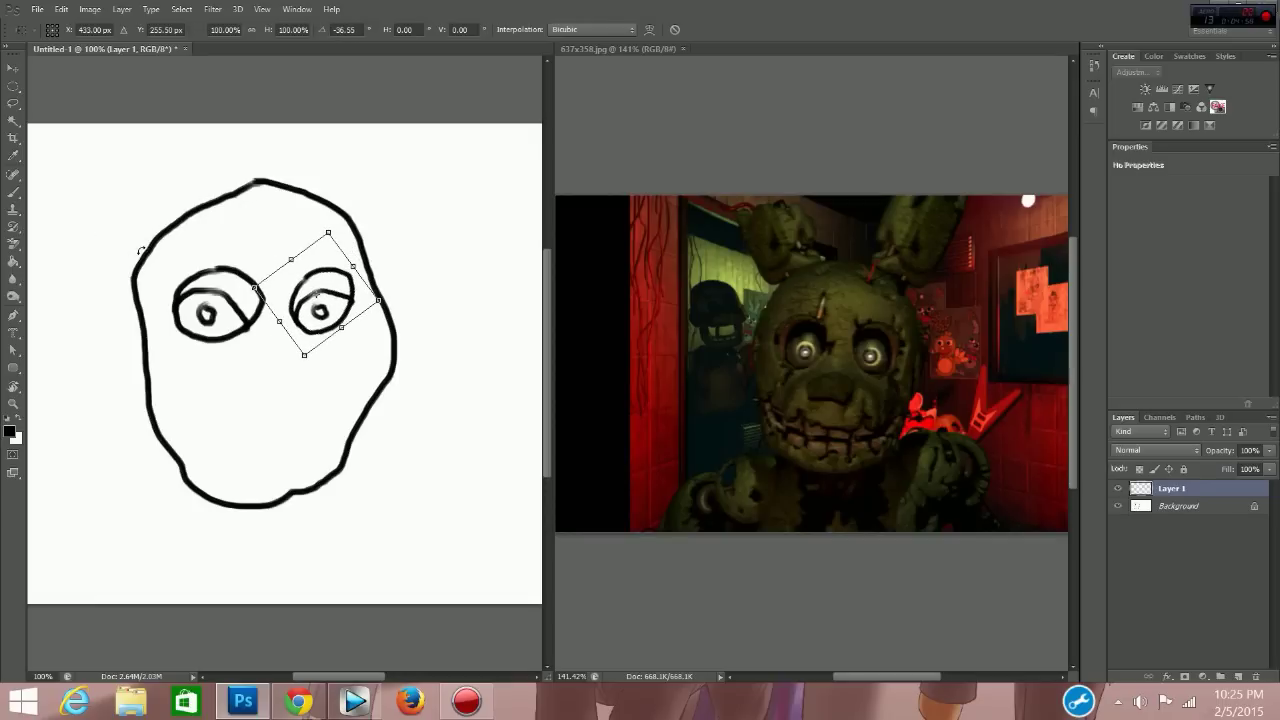
{"action": "key", "text": "Return"}
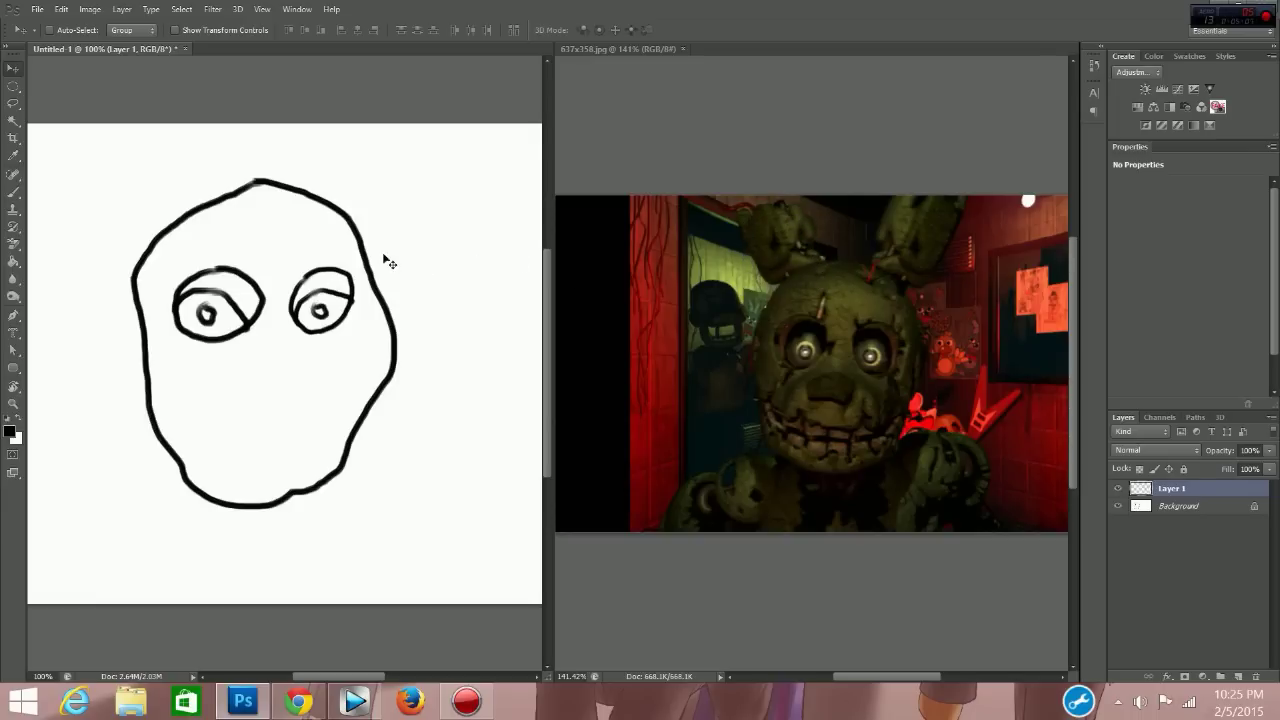
- Draw a rounded ear outline rising from the head above the first eye, replacing a failed first stroke
{"action": "left_click", "coordinate": [13, 191]}
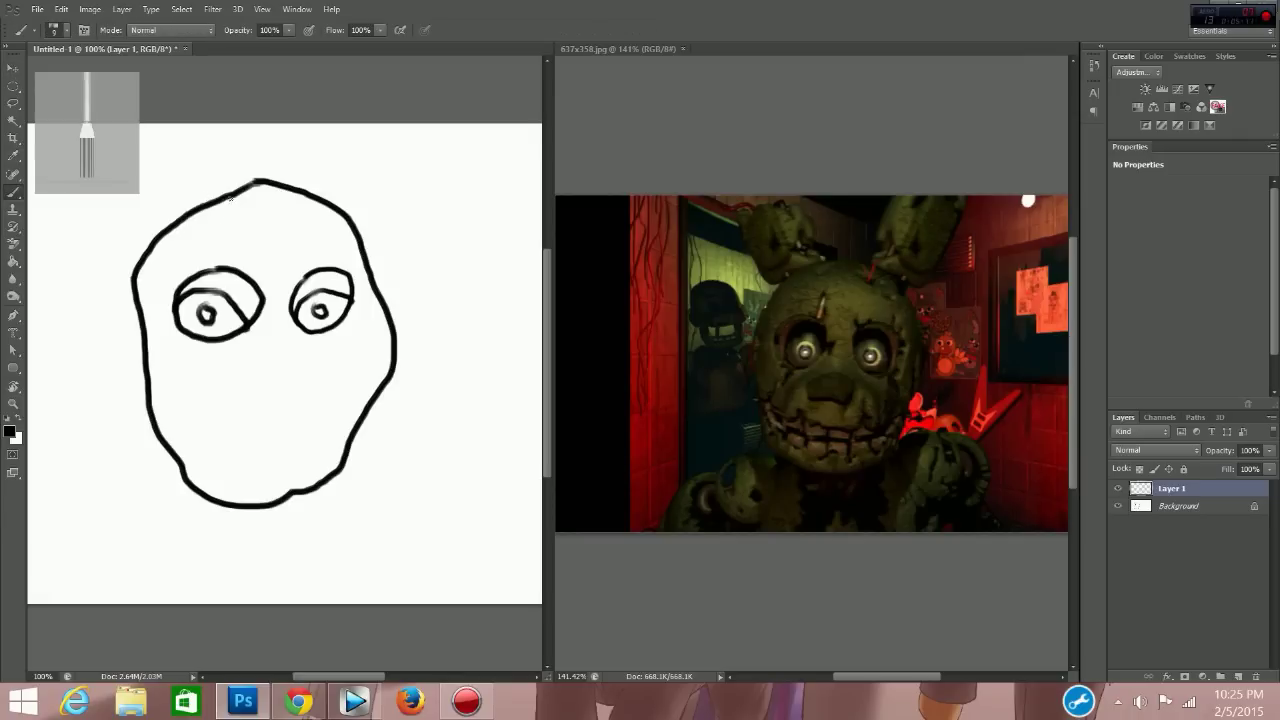
{"action": "mouse_move", "coordinate": [224, 198]}
{"action": "left_mouse_down"}
{"action": "mouse_move", "coordinate": [193, 130]}
{"action": "mouse_move", "coordinate": [168, 122]}
{"action": "left_mouse_up"}
{"action": "key", "text": "ctrl+z"}
{"action": "mouse_move", "coordinate": [218, 199]}
{"action": "left_mouse_down"}
{"action": "mouse_move", "coordinate": [186, 134]}
{"action": "mouse_move", "coordinate": [141, 132]}
{"action": "mouse_move", "coordinate": [108, 165]}
{"action": "mouse_move", "coordinate": [150, 255]}
{"action": "left_mouse_up"}
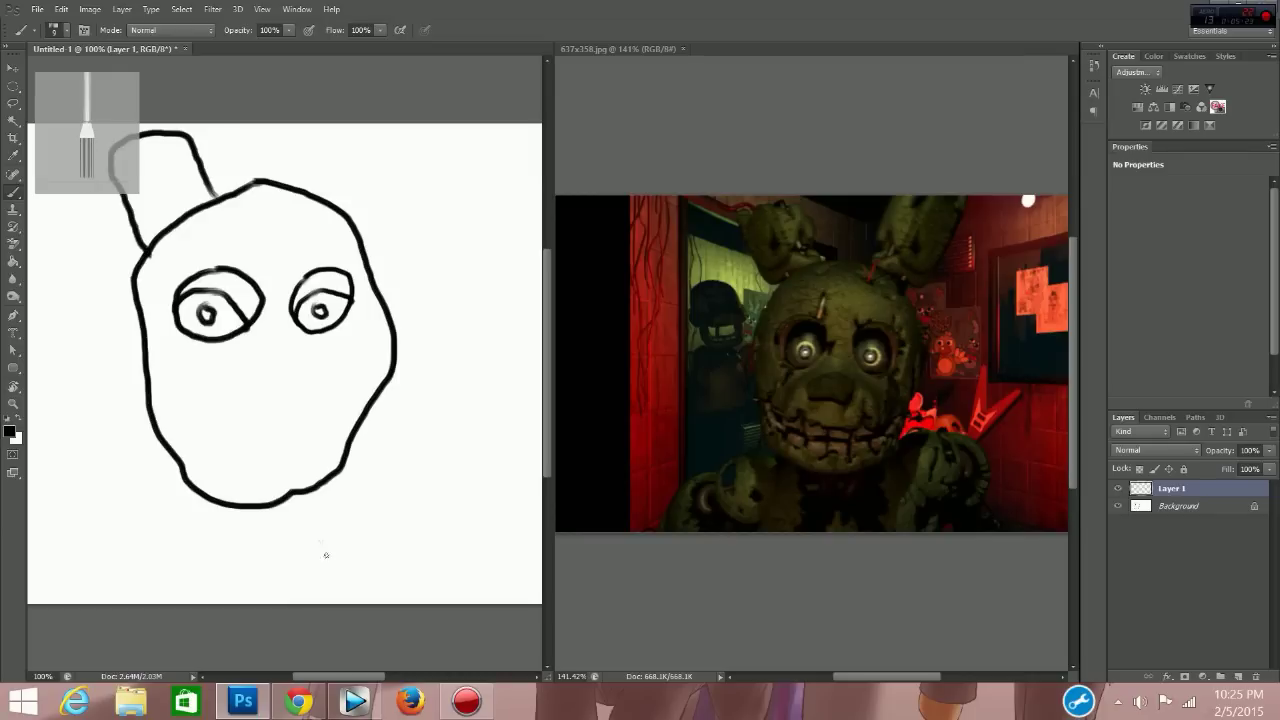
{"action": "left_click_drag", "start_coordinate": [368, 685], "coordinate": [355, 686]}
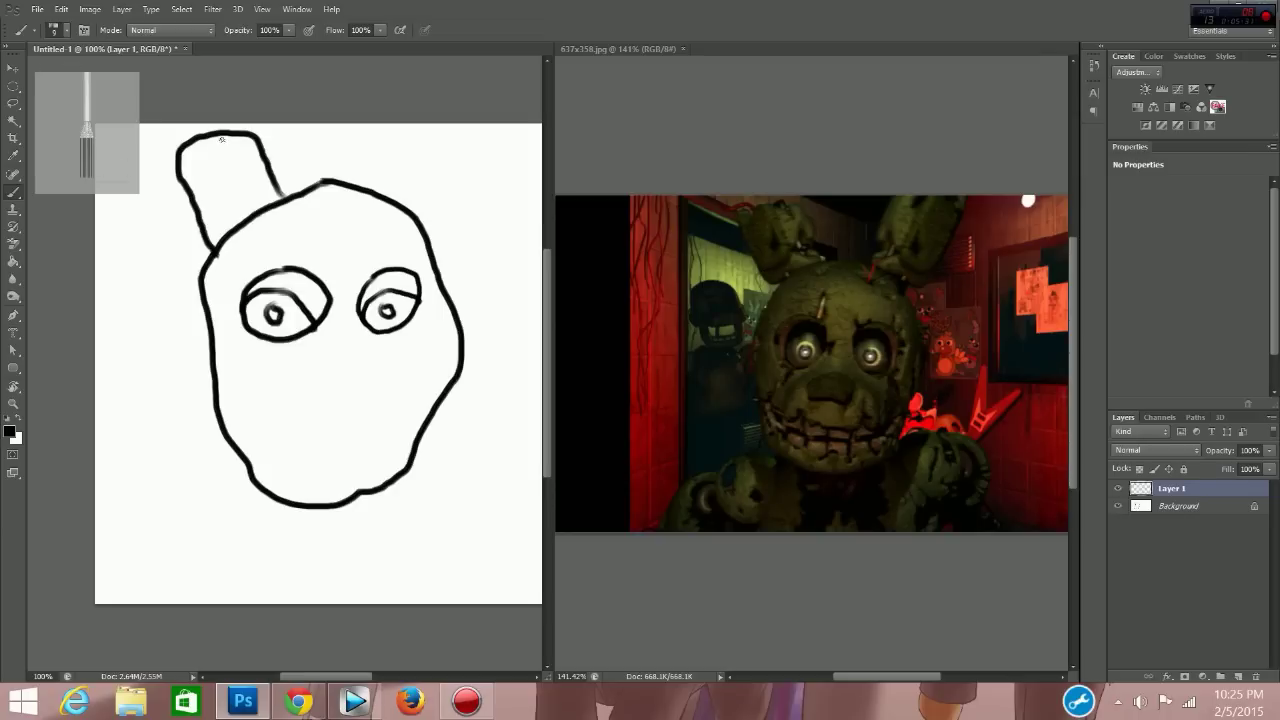
- Draw the inner-ear line on the first ear and a second ear with its inner line on the head's other side
{"action": "mouse_move", "coordinate": [223, 140]}
{"action": "left_mouse_down"}
{"action": "mouse_move", "coordinate": [229, 199]}
{"action": "mouse_move", "coordinate": [199, 208]}
{"action": "left_mouse_up"}
{"action": "left_click_drag", "start_coordinate": [337, 680], "coordinate": [360, 680]}
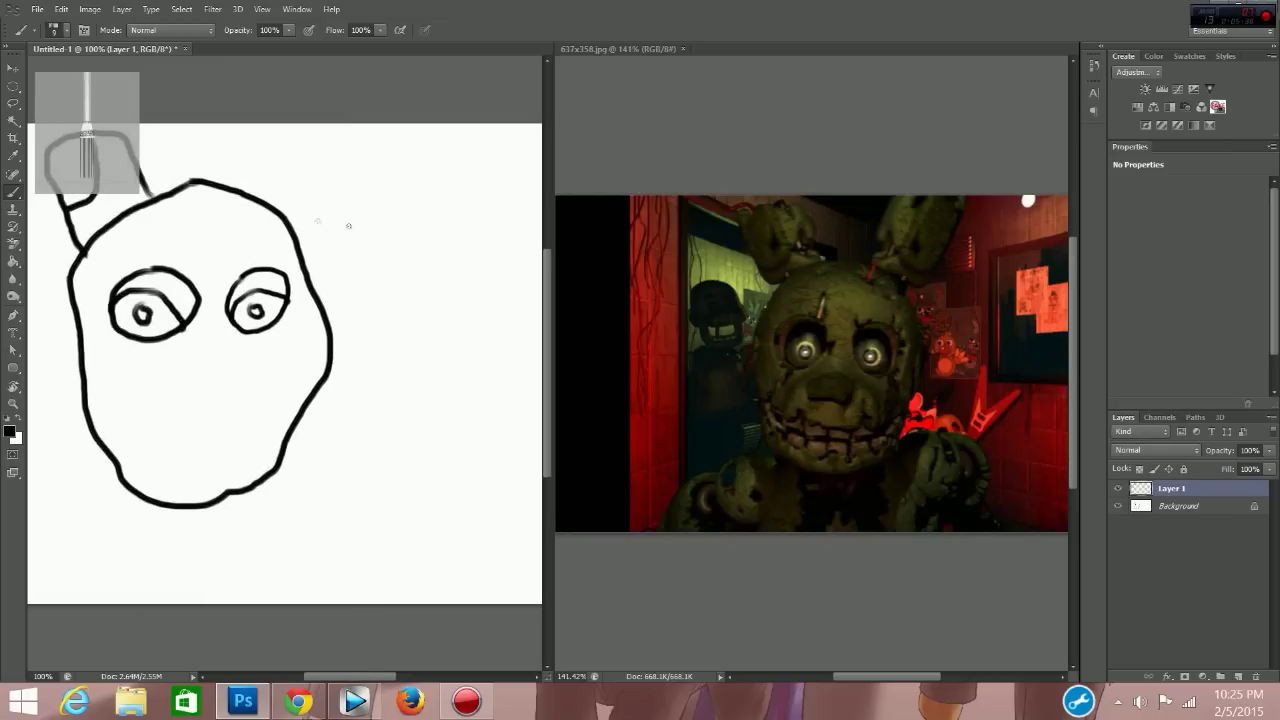
{"action": "left_click_drag", "start_coordinate": [243, 195], "coordinate": [267, 125]}
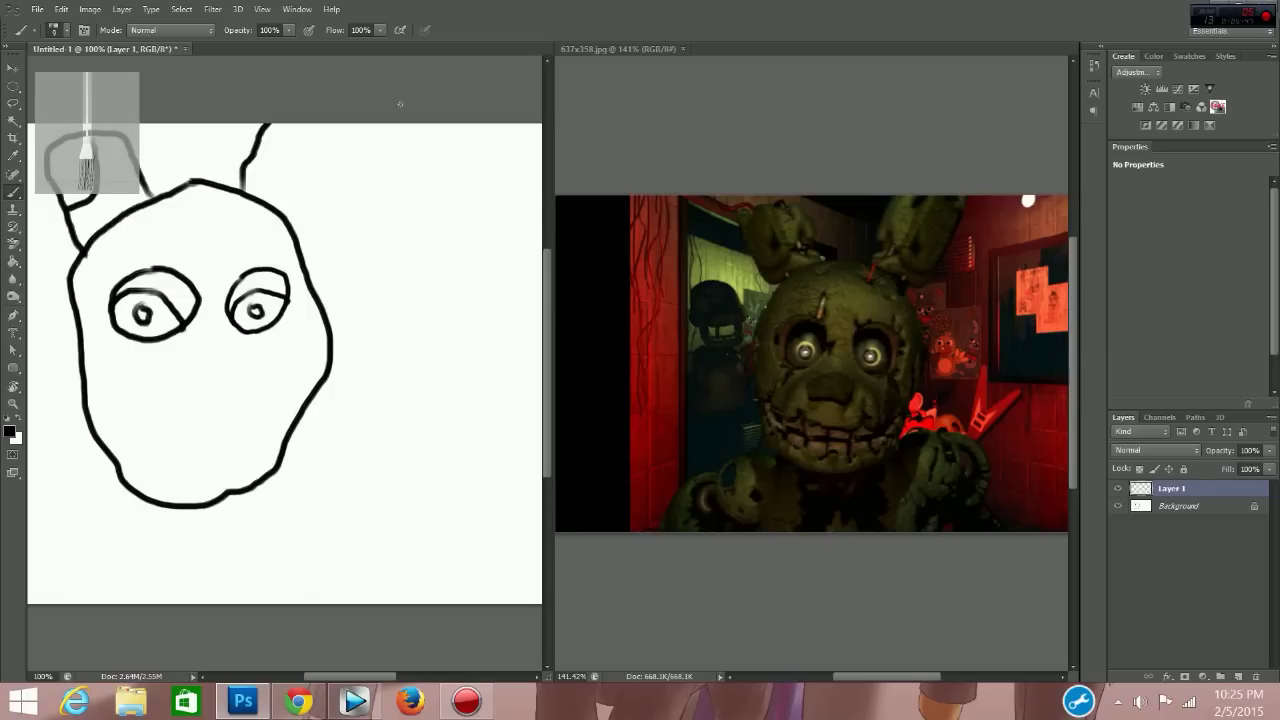
{"action": "mouse_move", "coordinate": [365, 119]}
{"action": "left_mouse_down"}
{"action": "mouse_move", "coordinate": [338, 135]}
{"action": "mouse_move", "coordinate": [290, 218]}
{"action": "left_mouse_up"}
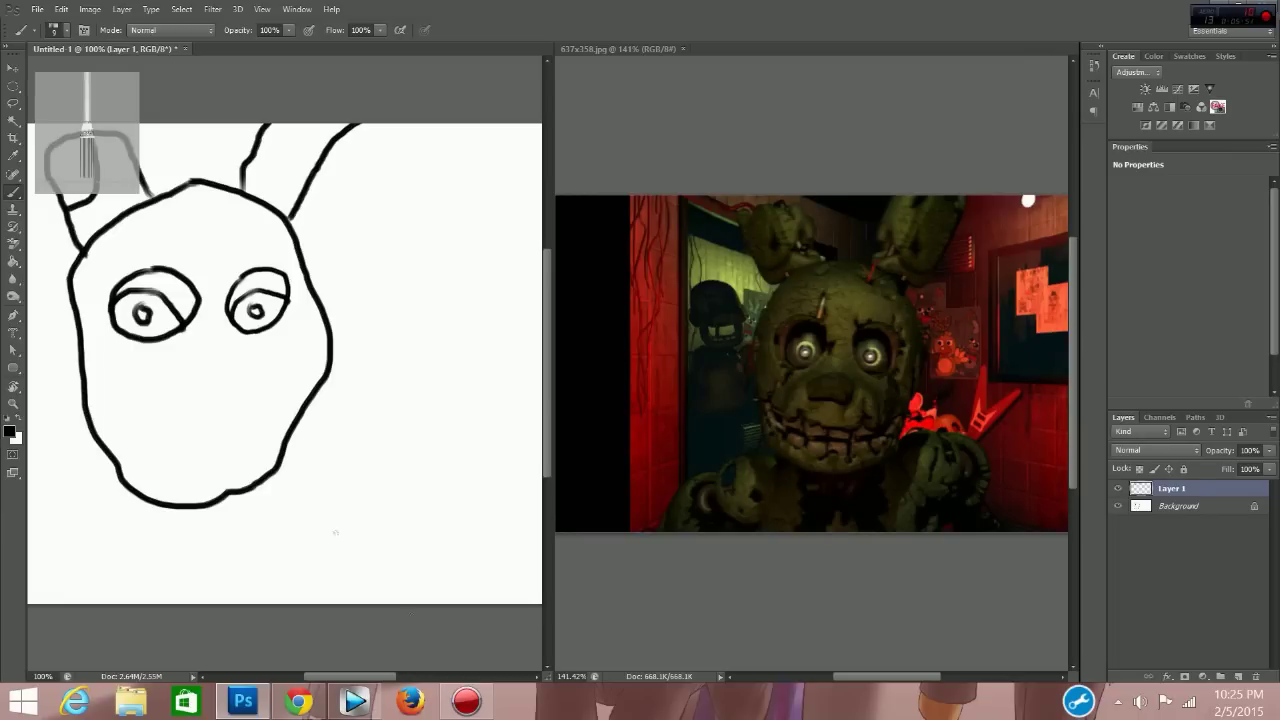
{"action": "left_click_drag", "start_coordinate": [348, 680], "coordinate": [324, 680]}
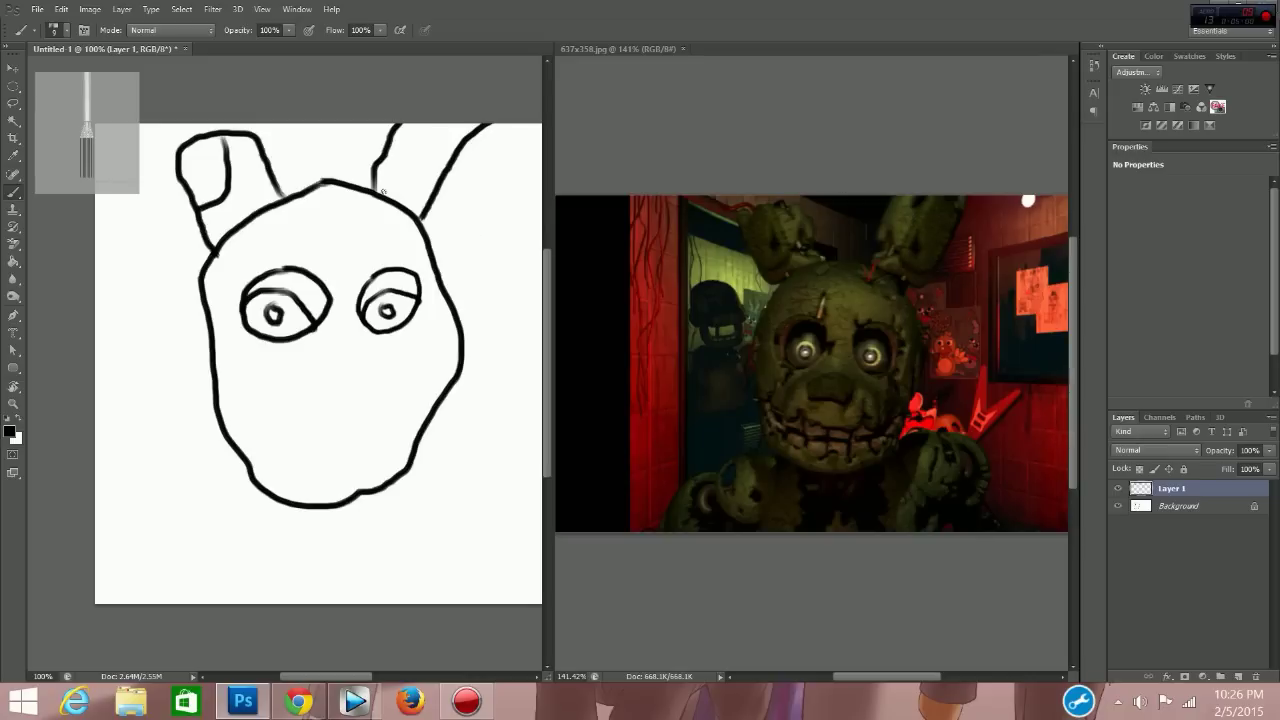
{"action": "mouse_move", "coordinate": [430, 193]}
{"action": "left_mouse_down"}
{"action": "mouse_move", "coordinate": [404, 152]}
{"action": "mouse_move", "coordinate": [424, 121]}
{"action": "left_mouse_up"}
- Draw a wide curved mouth across the lower face with rows of upper and lower teeth inside it
{"action": "mouse_move", "coordinate": [213, 370]}
{"action": "left_mouse_down"}
{"action": "mouse_move", "coordinate": [272, 420]}
{"action": "mouse_move", "coordinate": [344, 432]}
{"action": "mouse_move", "coordinate": [375, 430]}
{"action": "mouse_move", "coordinate": [457, 372]}
{"action": "left_mouse_up"}
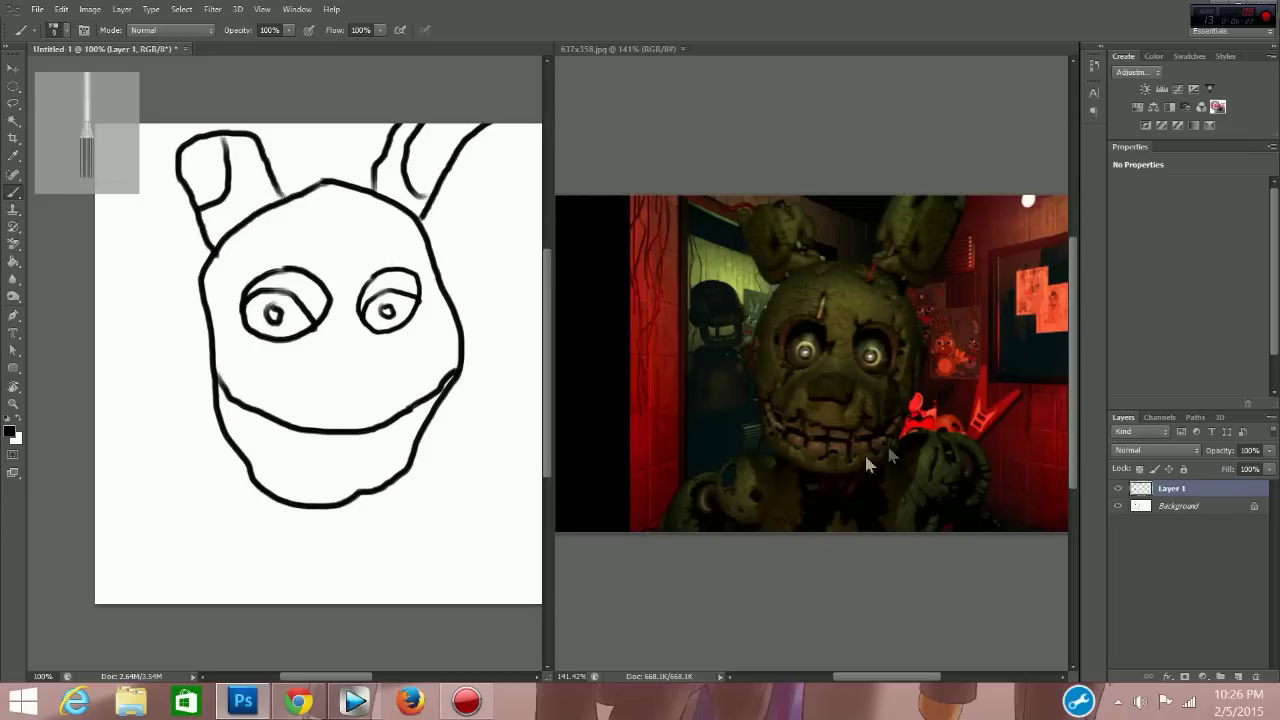
{"action": "mouse_move", "coordinate": [428, 422]}
{"action": "left_mouse_down"}
{"action": "mouse_move", "coordinate": [368, 458]}
{"action": "mouse_move", "coordinate": [288, 468]}
{"action": "mouse_move", "coordinate": [240, 457]}
{"action": "left_mouse_up"}
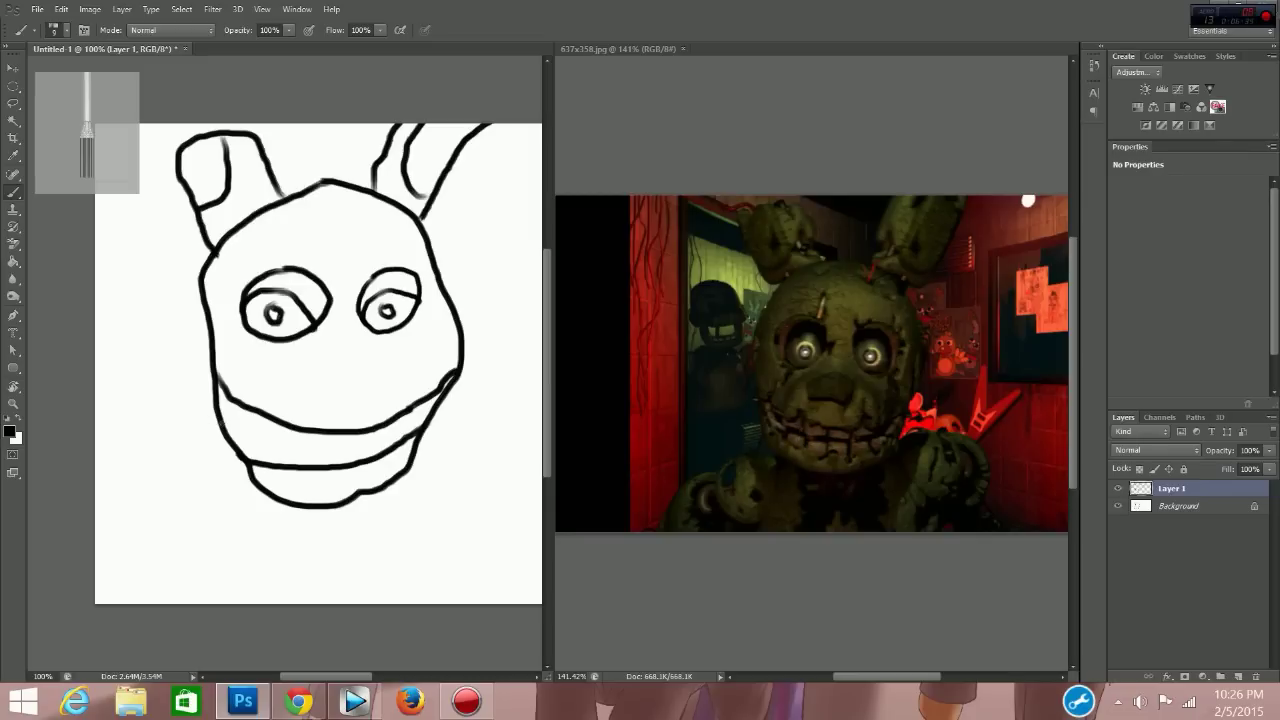
{"action": "mouse_move", "coordinate": [262, 419]}
{"action": "left_mouse_down"}
{"action": "mouse_move", "coordinate": [318, 443]}
{"action": "mouse_move", "coordinate": [366, 440]}
{"action": "left_mouse_up"}
{"action": "left_click_drag", "start_coordinate": [378, 432], "coordinate": [408, 412]}
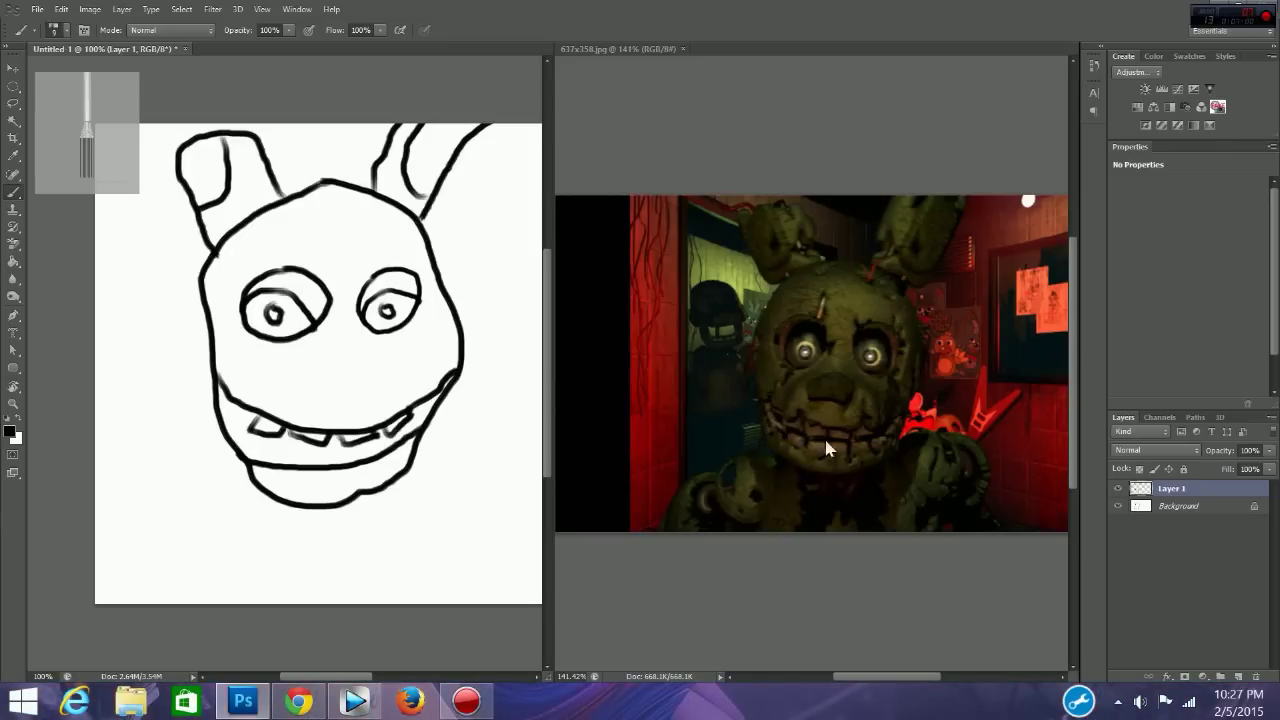
{"action": "mouse_move", "coordinate": [228, 437]}
{"action": "left_mouse_down"}
{"action": "mouse_move", "coordinate": [257, 463]}
{"action": "mouse_move", "coordinate": [290, 451]}
{"action": "mouse_move", "coordinate": [315, 467]}
{"action": "mouse_move", "coordinate": [312, 457]}
{"action": "mouse_move", "coordinate": [387, 447]}
{"action": "left_mouse_up"}
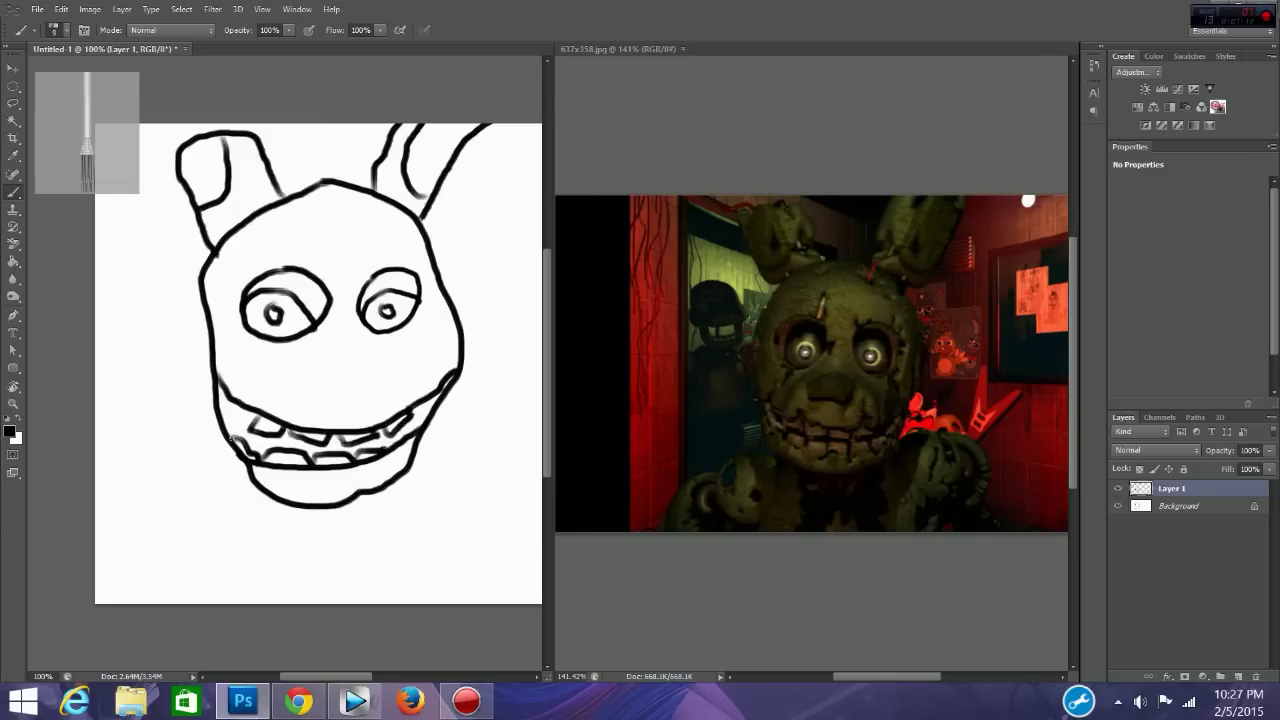
{"action": "mouse_move", "coordinate": [388, 445]}
{"action": "left_mouse_down"}
{"action": "mouse_move", "coordinate": [418, 429]}
{"action": "mouse_move", "coordinate": [389, 446]}
{"action": "left_mouse_up"}
- Draw a closed, bumpy-topped nose outline between the eyes and the mouth
{"action": "left_click", "coordinate": [337, 389]}
{"action": "mouse_move", "coordinate": [303, 359]}
{"action": "left_mouse_down"}
{"action": "mouse_move", "coordinate": [351, 341]}
{"action": "mouse_move", "coordinate": [379, 360]}
{"action": "mouse_move", "coordinate": [378, 400]}
{"action": "mouse_move", "coordinate": [334, 409]}
{"action": "mouse_move", "coordinate": [257, 394]}
{"action": "mouse_move", "coordinate": [269, 350]}
{"action": "mouse_move", "coordinate": [312, 362]}
{"action": "left_mouse_up"}
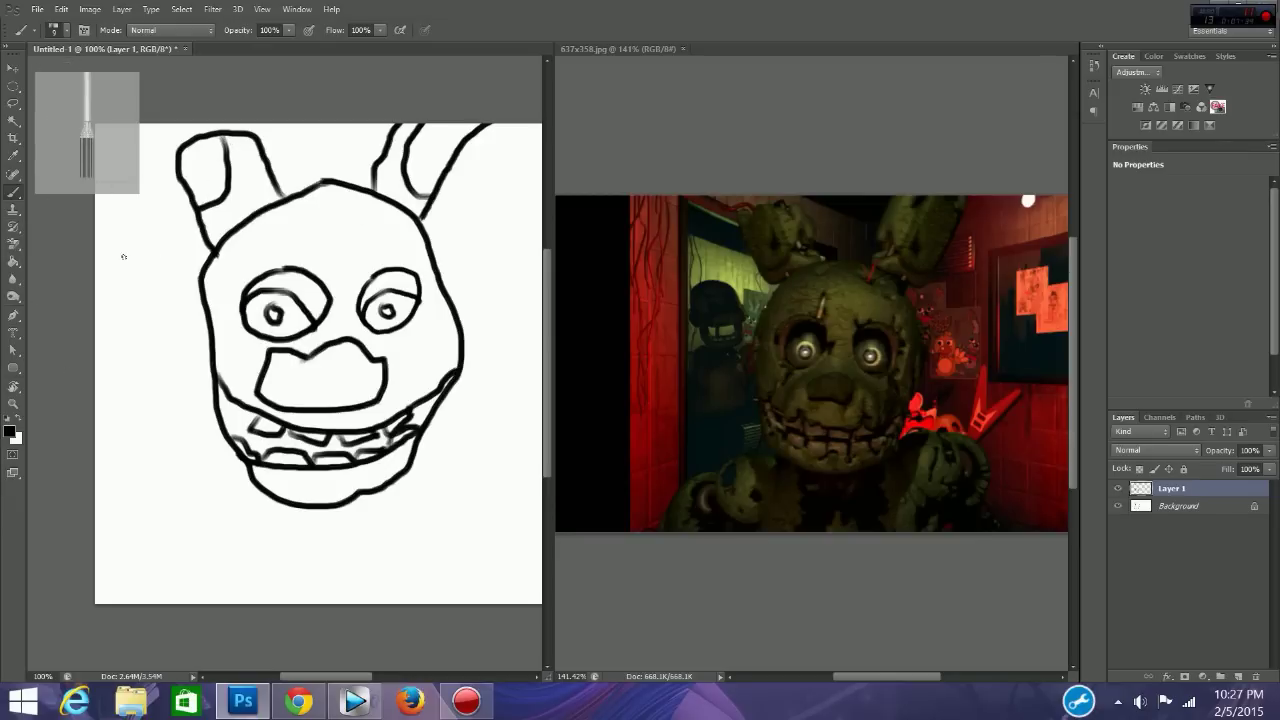
- Sample the olive green of the forehead in the reference image as the foreground color for the Paint Bucket
{"action": "left_click", "coordinate": [13, 73]}
{"action": "left_click", "coordinate": [810, 286]}
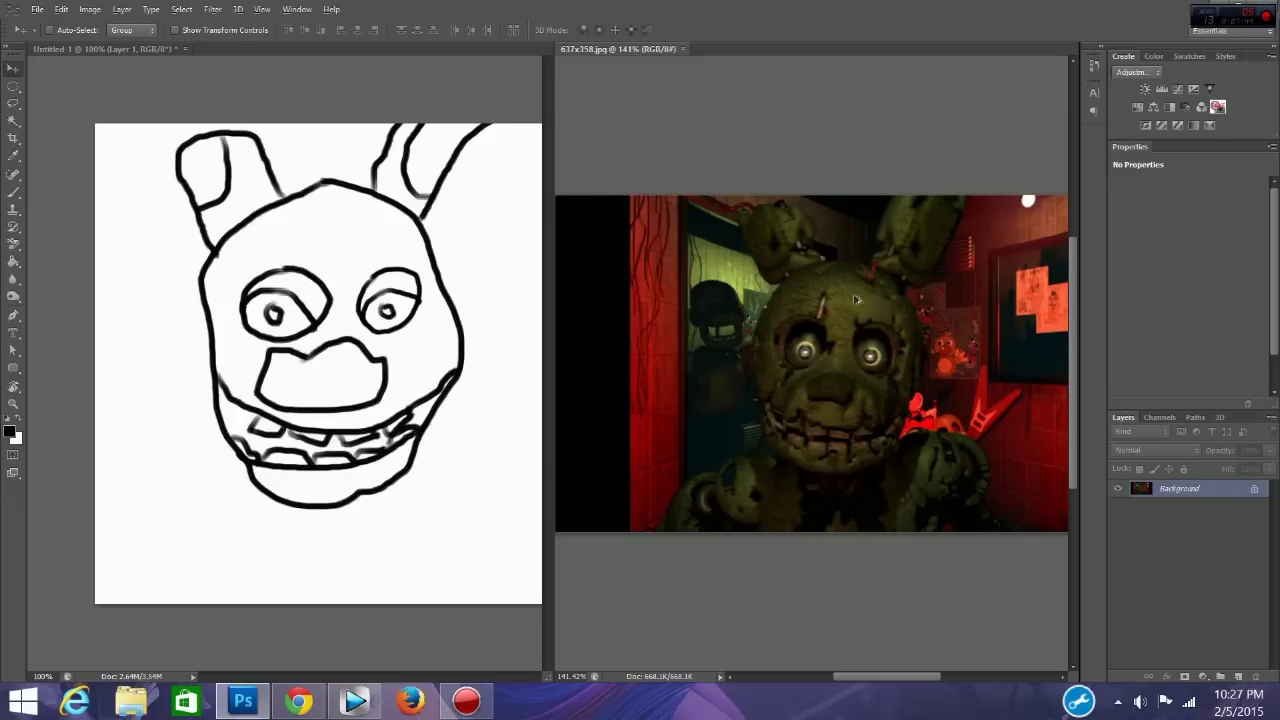
{"action": "key", "text": "alt"}
{"action": "left_click", "coordinate": [14, 192]}
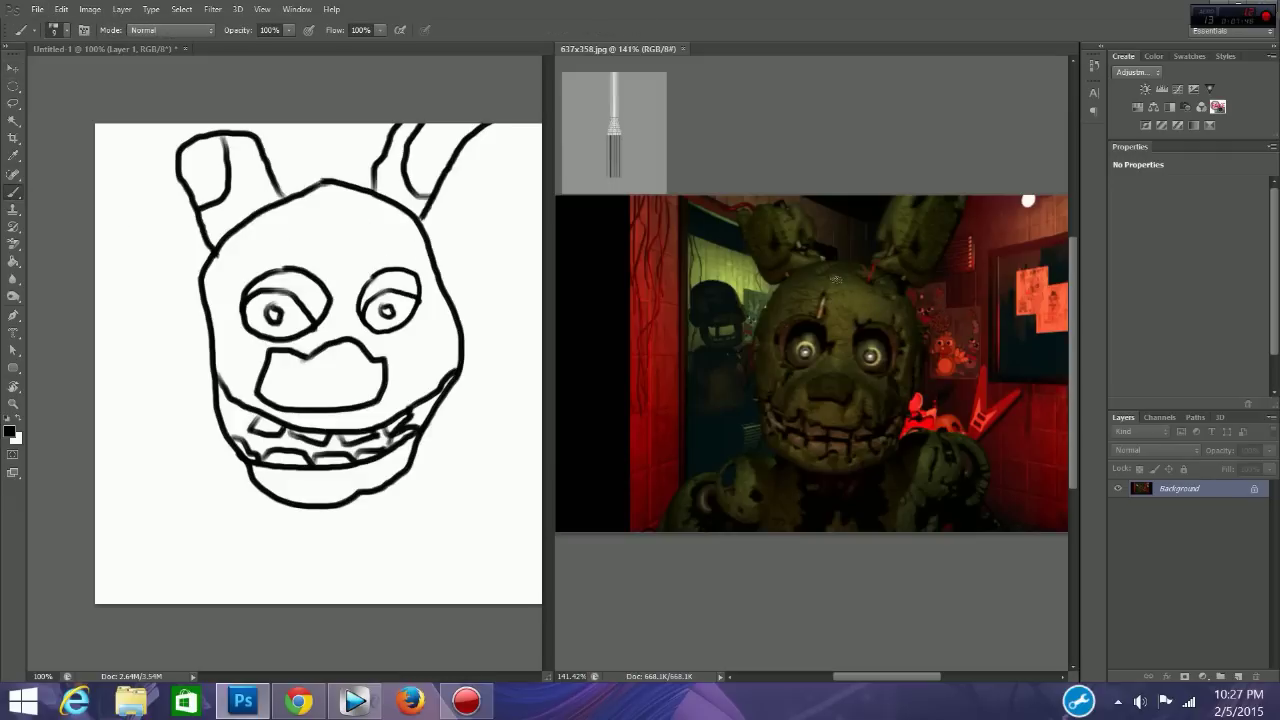
{"action": "mouse_move", "coordinate": [848, 295]}
{"action": "left_mouse_down"}
{"action": "mouse_move", "coordinate": [842, 345]}
{"action": "mouse_move", "coordinate": [829, 348]}
{"action": "mouse_move", "coordinate": [842, 302]}
{"action": "mouse_move", "coordinate": [827, 270]}
{"action": "mouse_move", "coordinate": [820, 300]}
{"action": "mouse_move", "coordinate": [862, 291]}
{"action": "left_mouse_up"}
{"action": "left_click", "coordinate": [13, 266]}
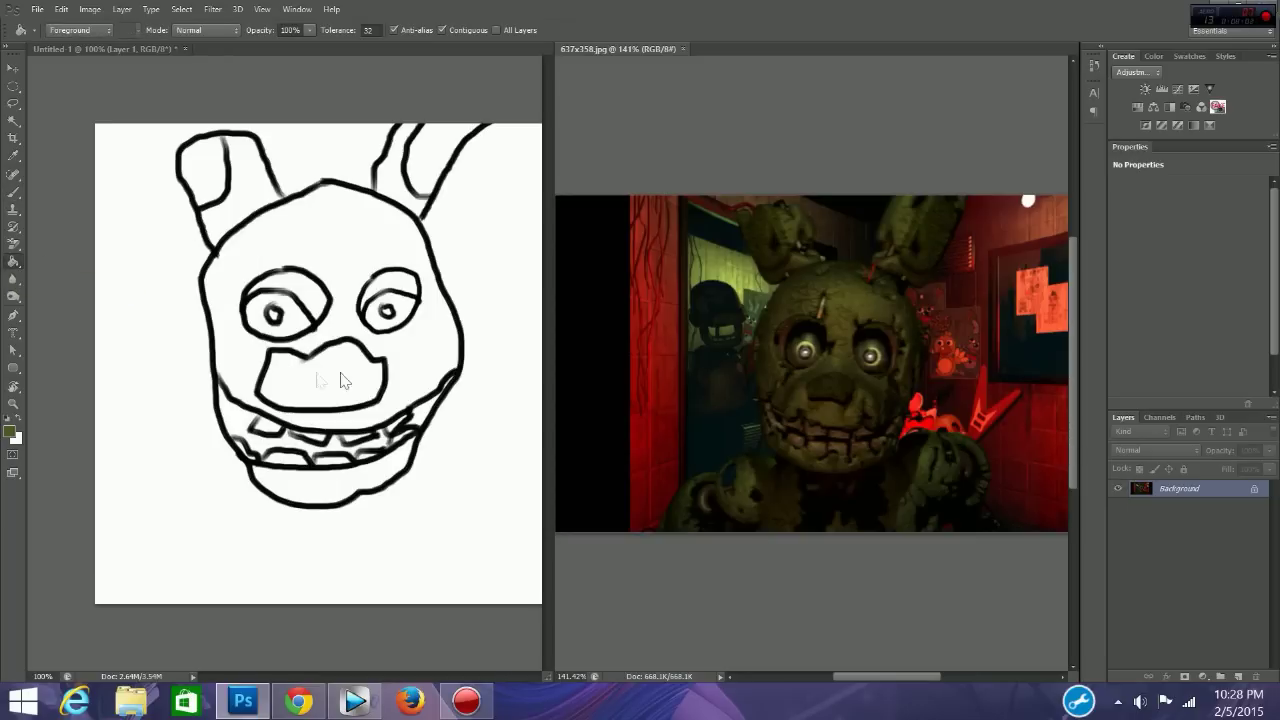
- Try to fill the head with the sampled olive green on Layer 1, and undo the fill
{"action": "left_click", "coordinate": [338, 255]}
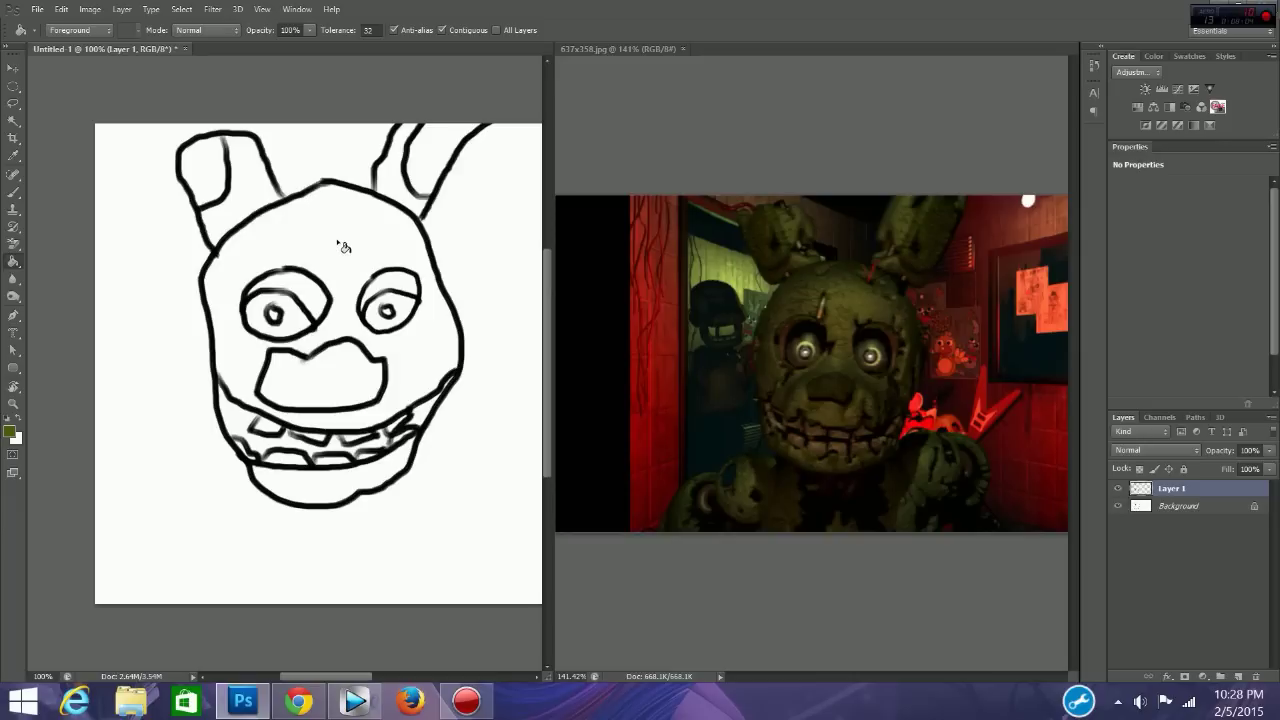
{"action": "left_click", "coordinate": [341, 246]}
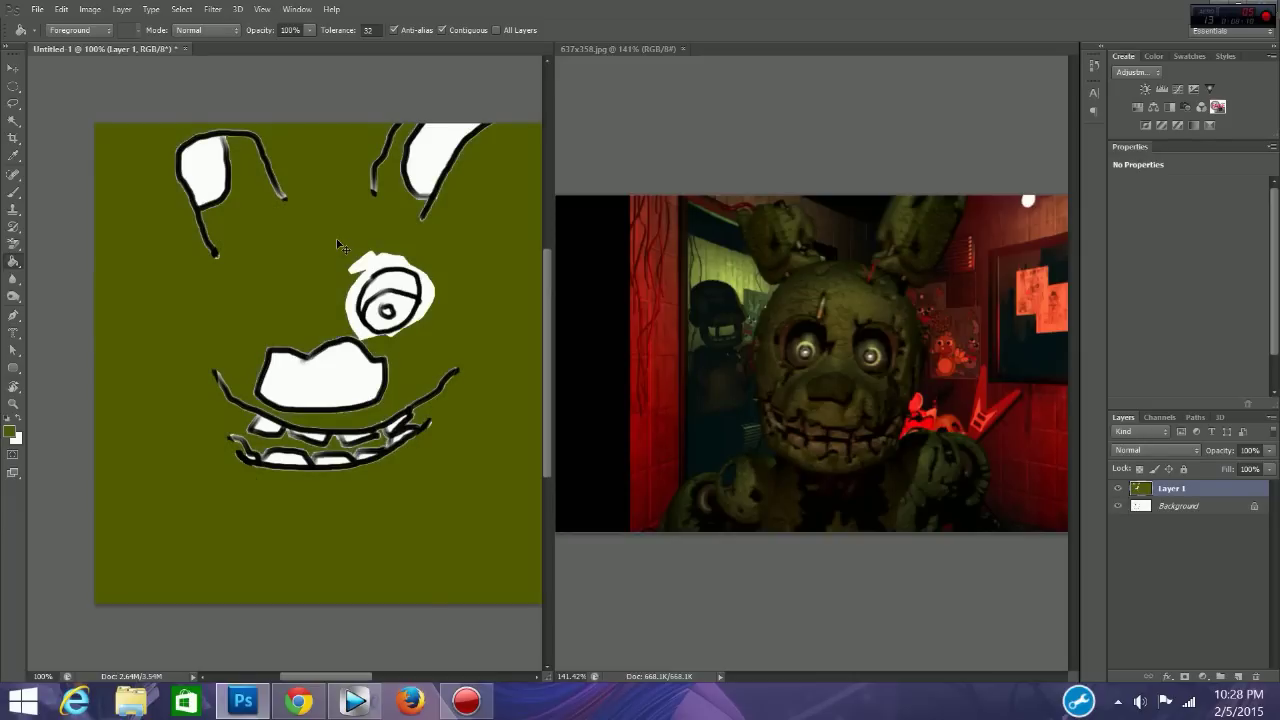
{"action": "key", "text": "ctrl+z"}
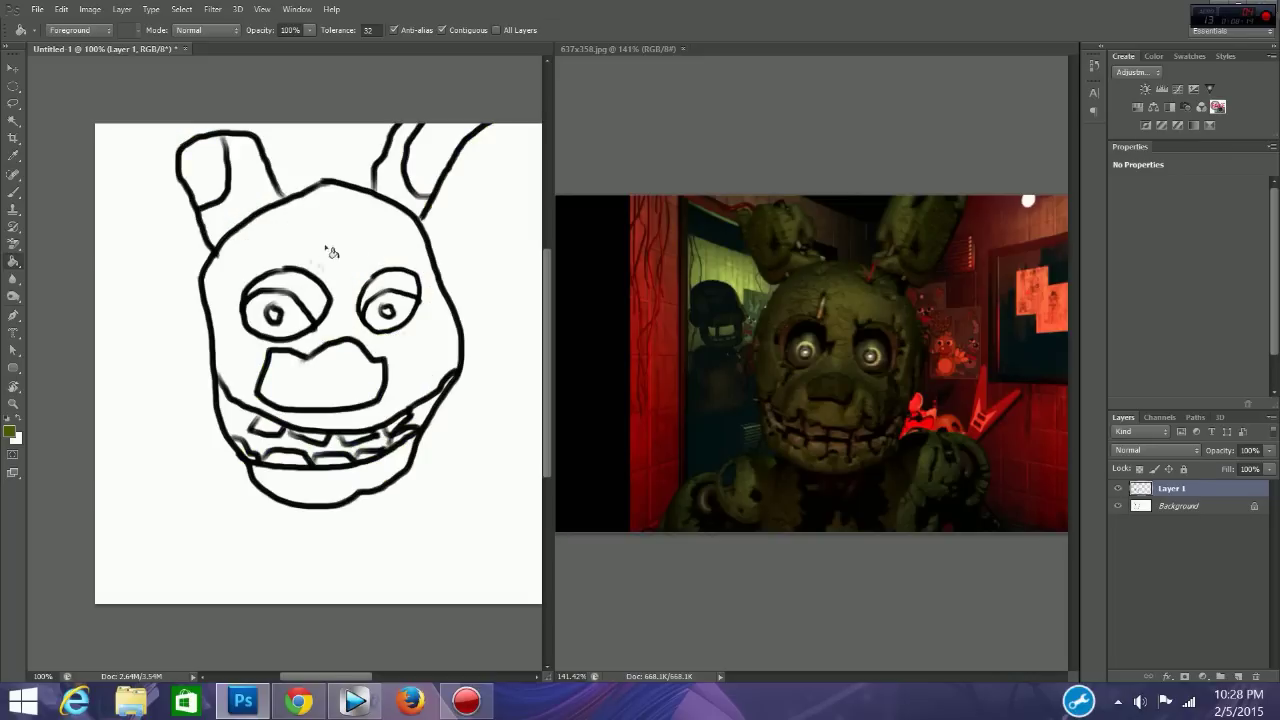
- Combine Layer 1 and the Background into a single Background layer
{"action": "left_click", "coordinate": [1212, 506]}
{"action": "left_click", "coordinate": [1190, 489], "text": "shift"}
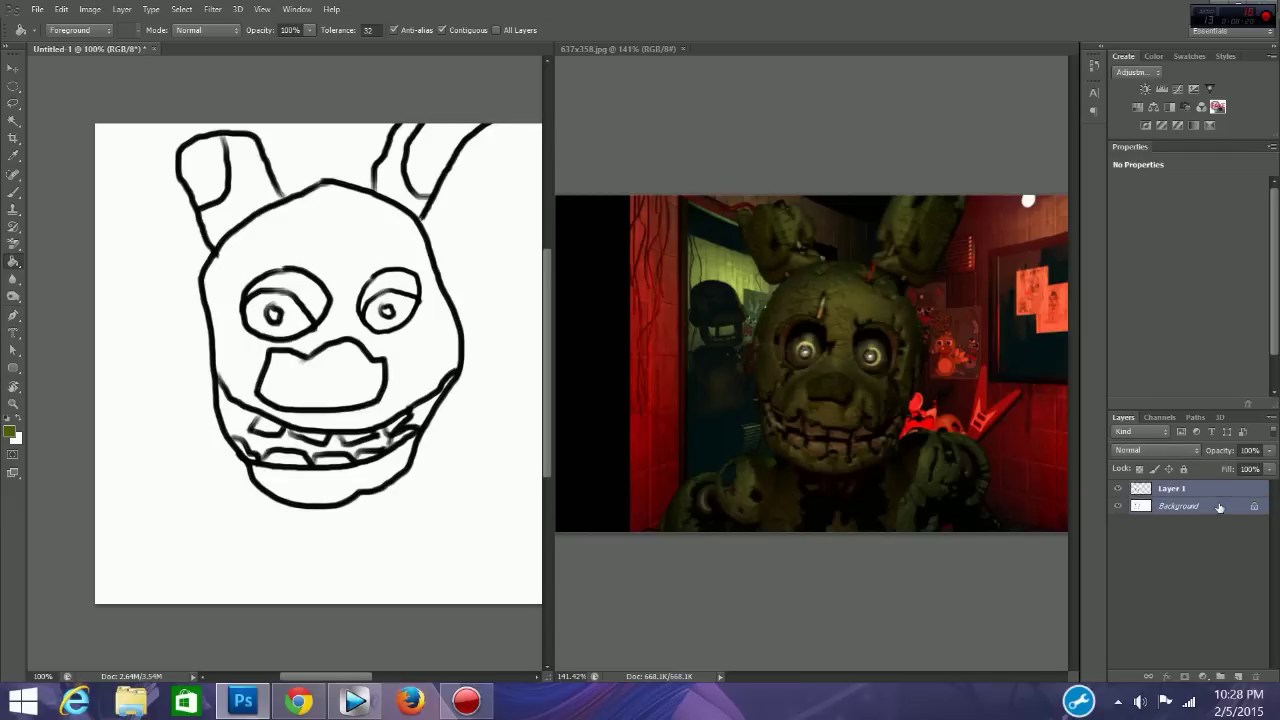
{"action": "right_click", "coordinate": [1220, 510]}
{"action": "left_click", "coordinate": [1122, 613]}
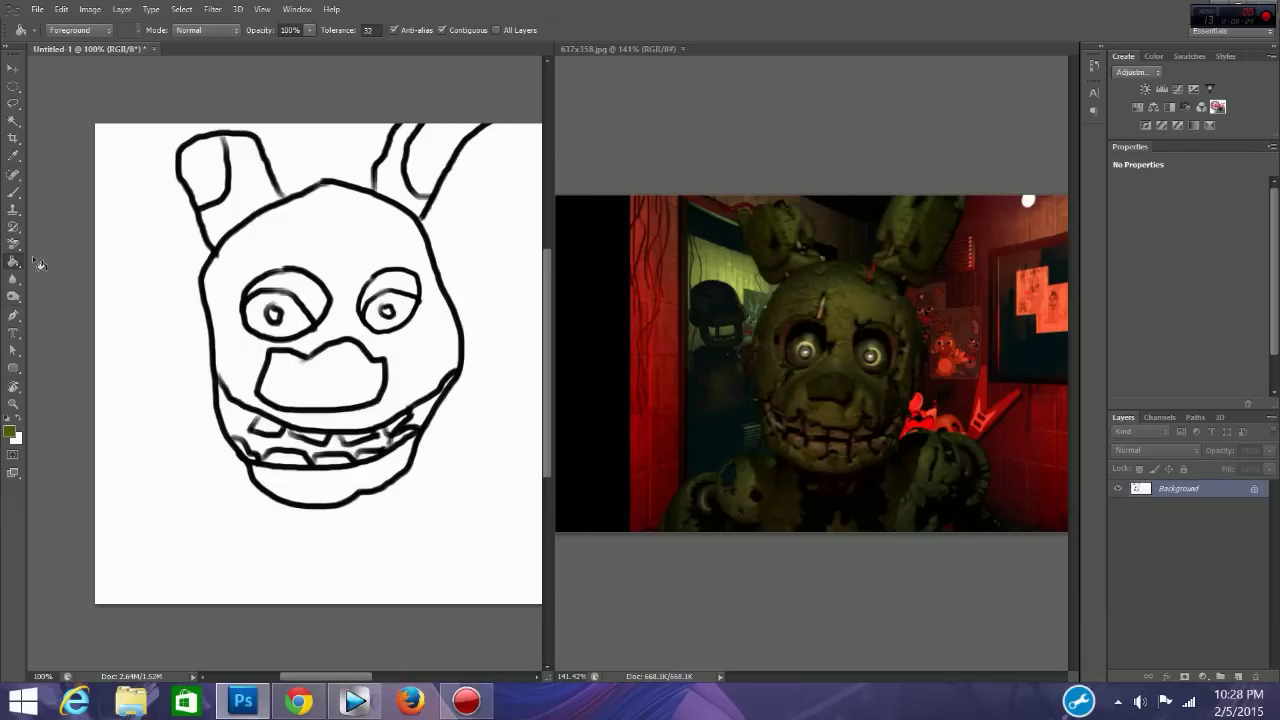
- Fill the face, the chin and the outer areas of both ears with the sampled olive green
{"action": "left_click", "coordinate": [358, 250]}
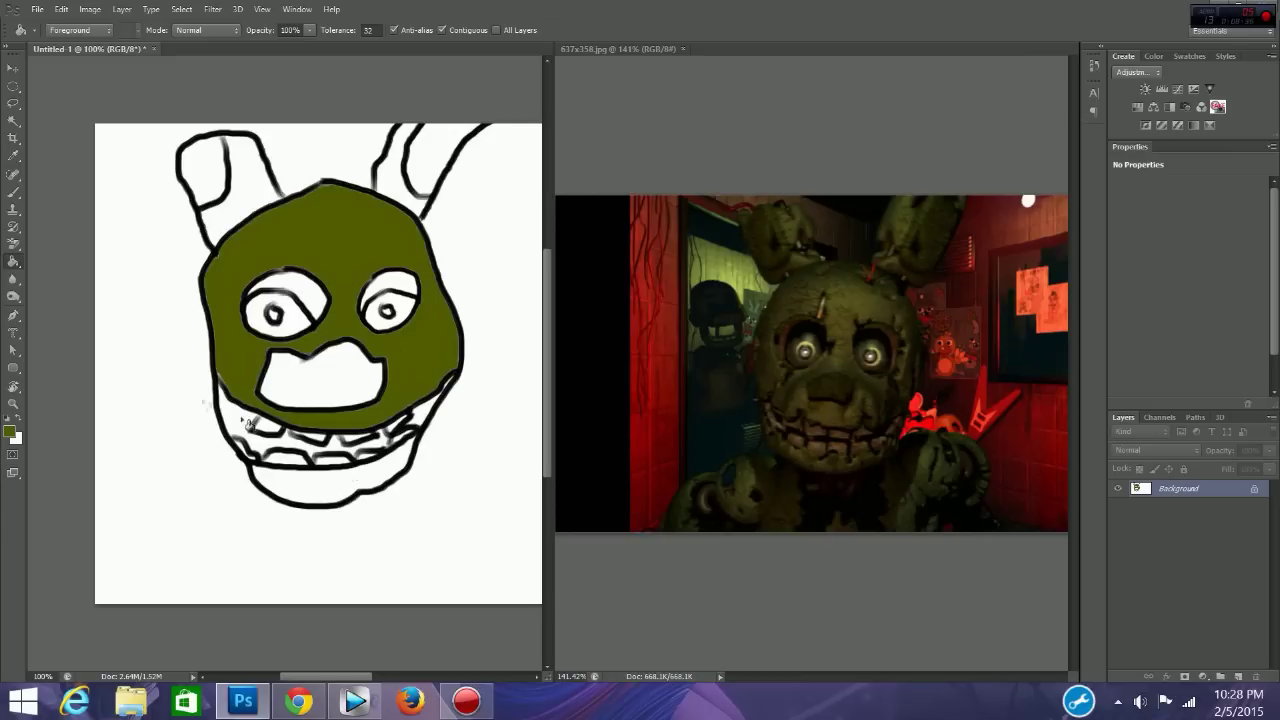
{"action": "left_click", "coordinate": [314, 492]}
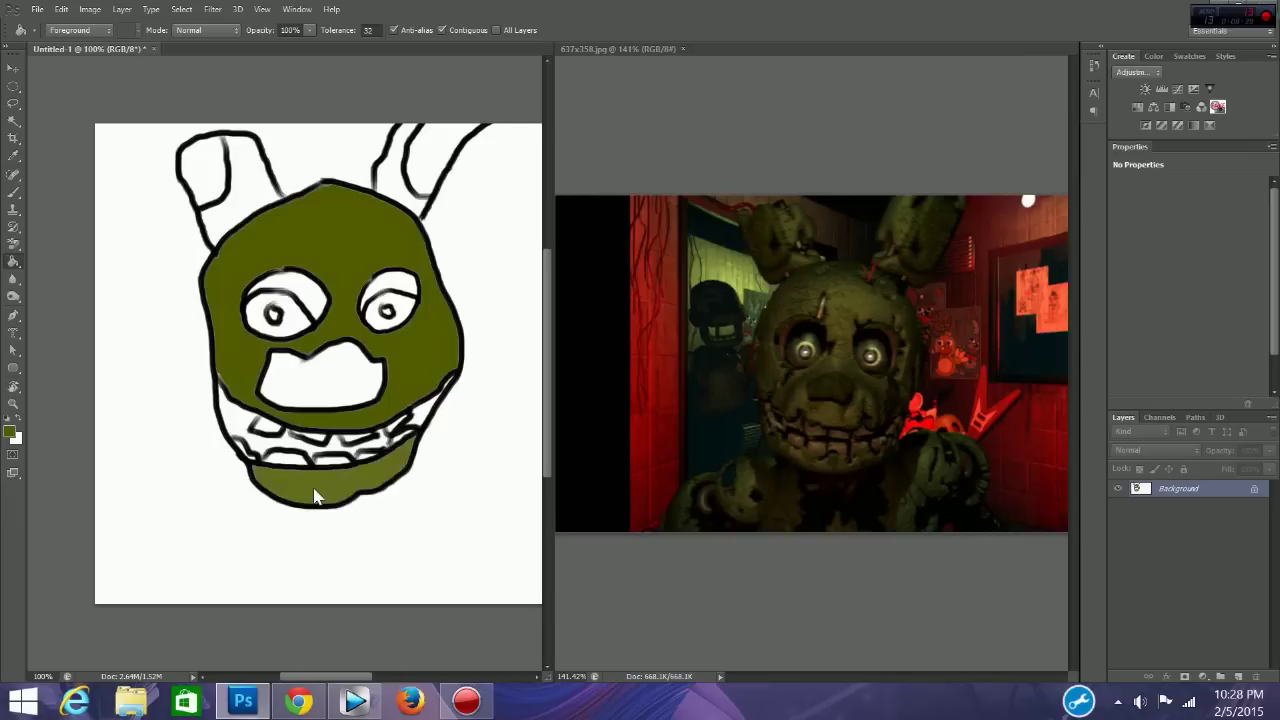
{"action": "left_click", "coordinate": [250, 199]}
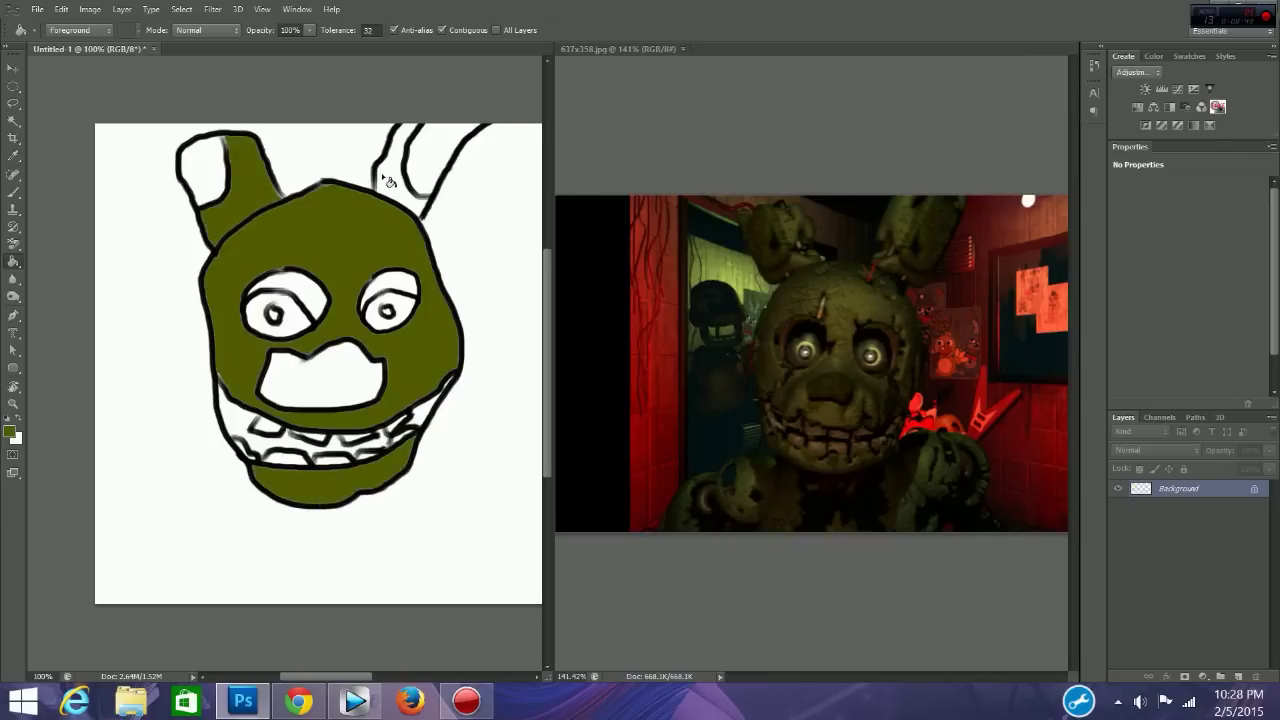
{"action": "left_click", "coordinate": [389, 181]}
- Set the foreground color to dark olive 29290e and fill both inner ears and the eyeballs around the pupils
{"action": "left_click", "coordinate": [10, 433]}
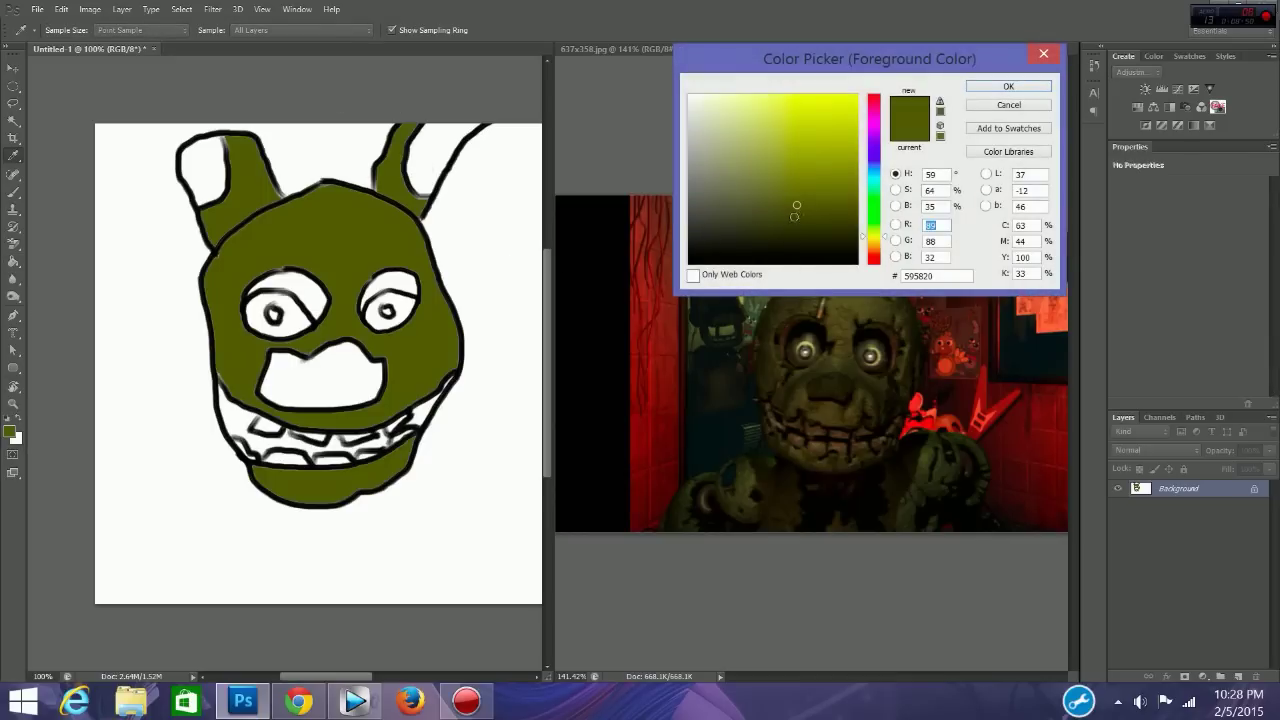
{"action": "left_click", "coordinate": [798, 228]}
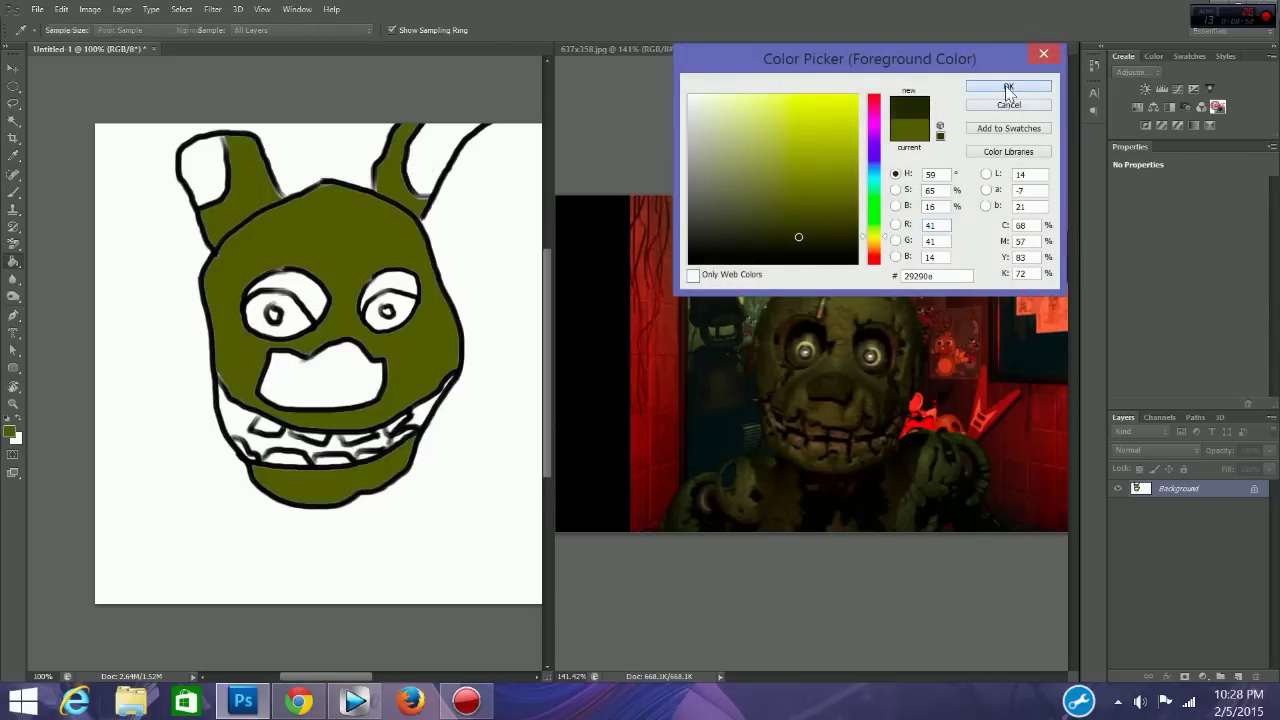
{"action": "left_click", "coordinate": [1008, 87]}
{"action": "left_click", "coordinate": [593, 123]}
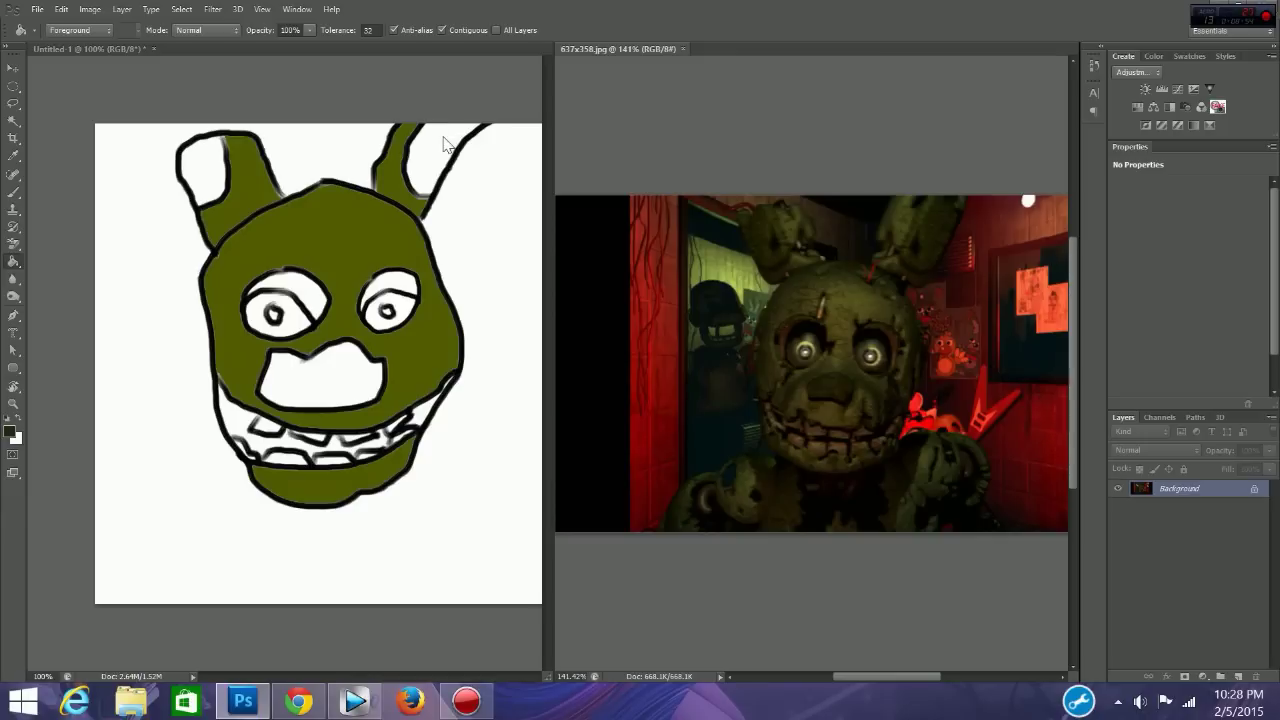
{"action": "left_click", "coordinate": [433, 153]}
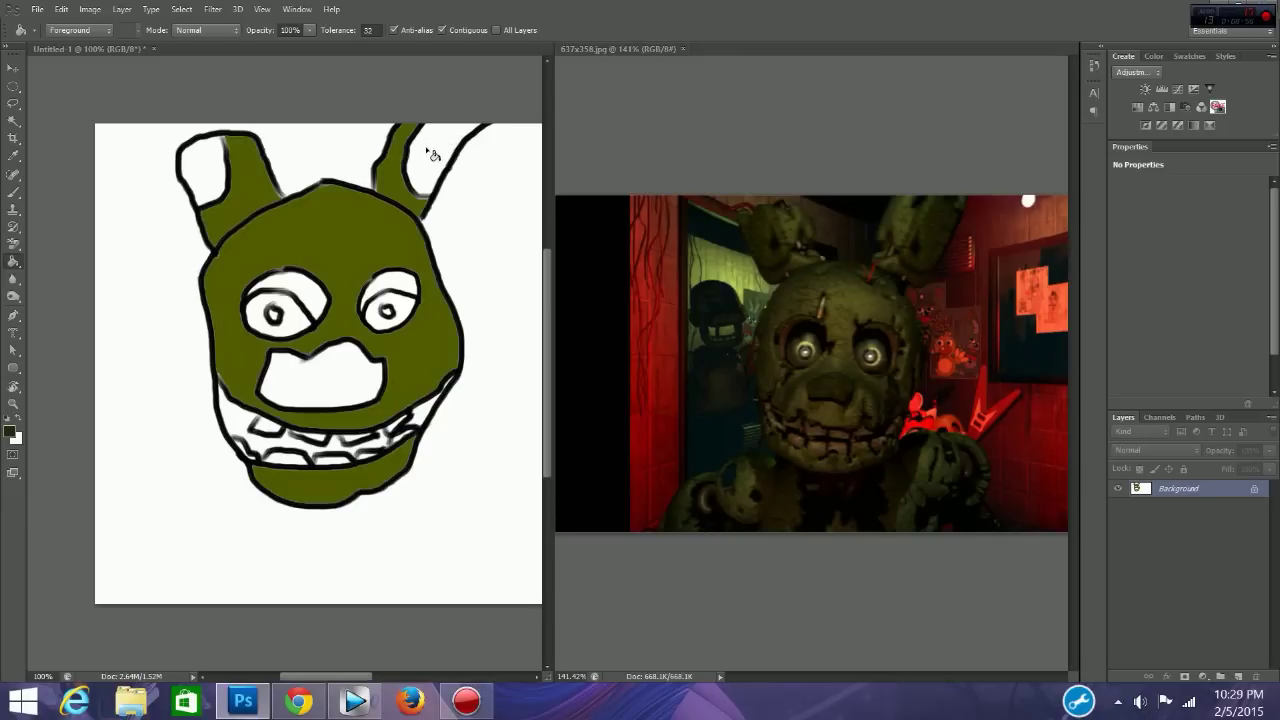
{"action": "left_click", "coordinate": [432, 155]}
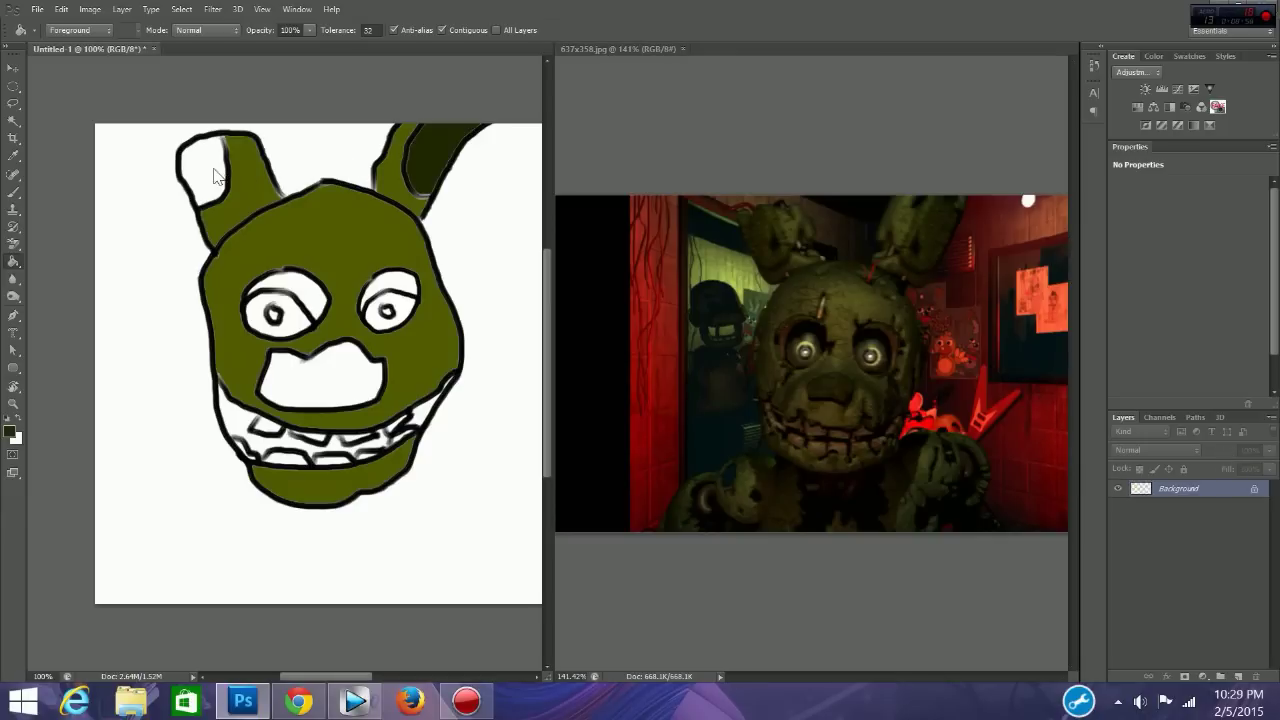
{"action": "left_click", "coordinate": [216, 176]}
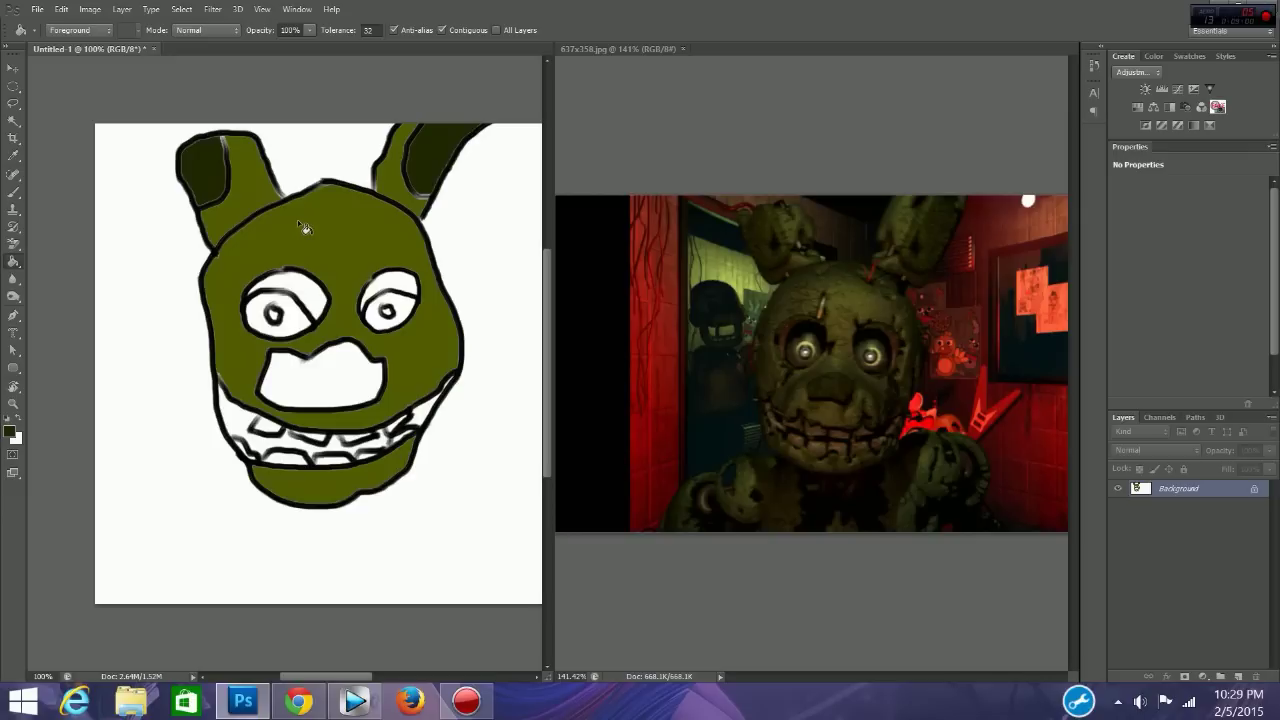
{"action": "left_click", "coordinate": [396, 305]}
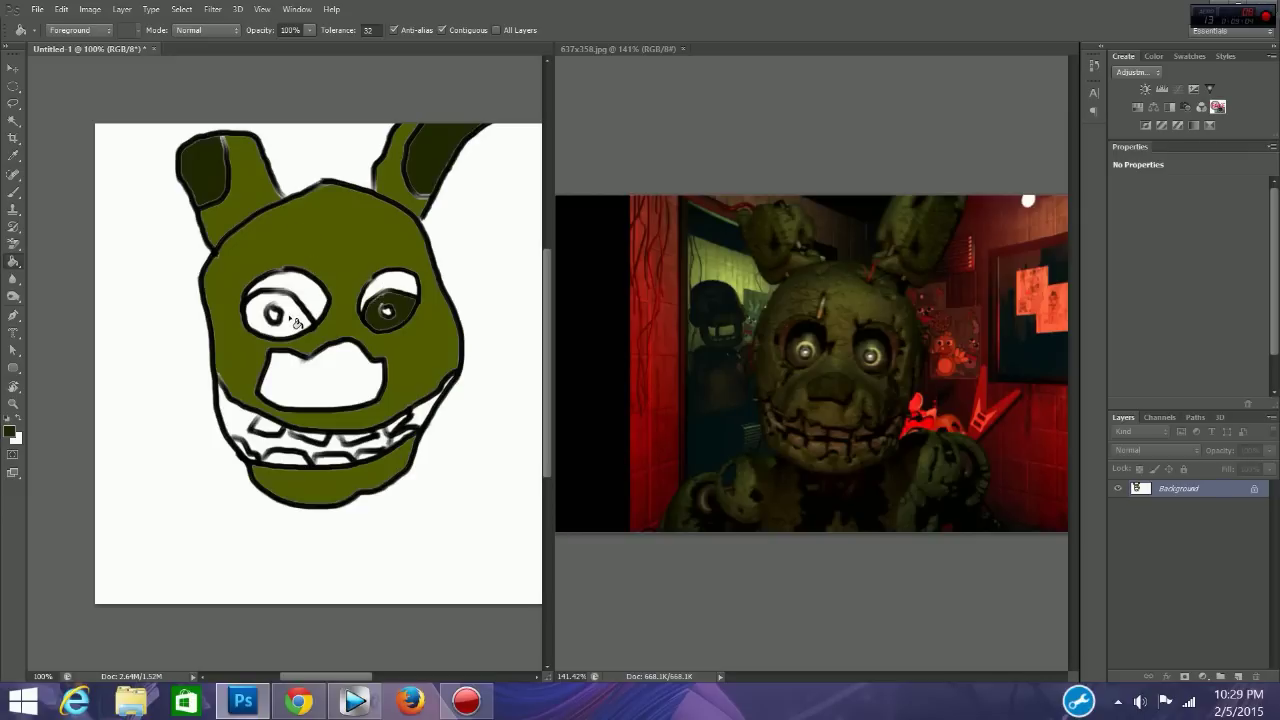
{"action": "left_click", "coordinate": [297, 318]}
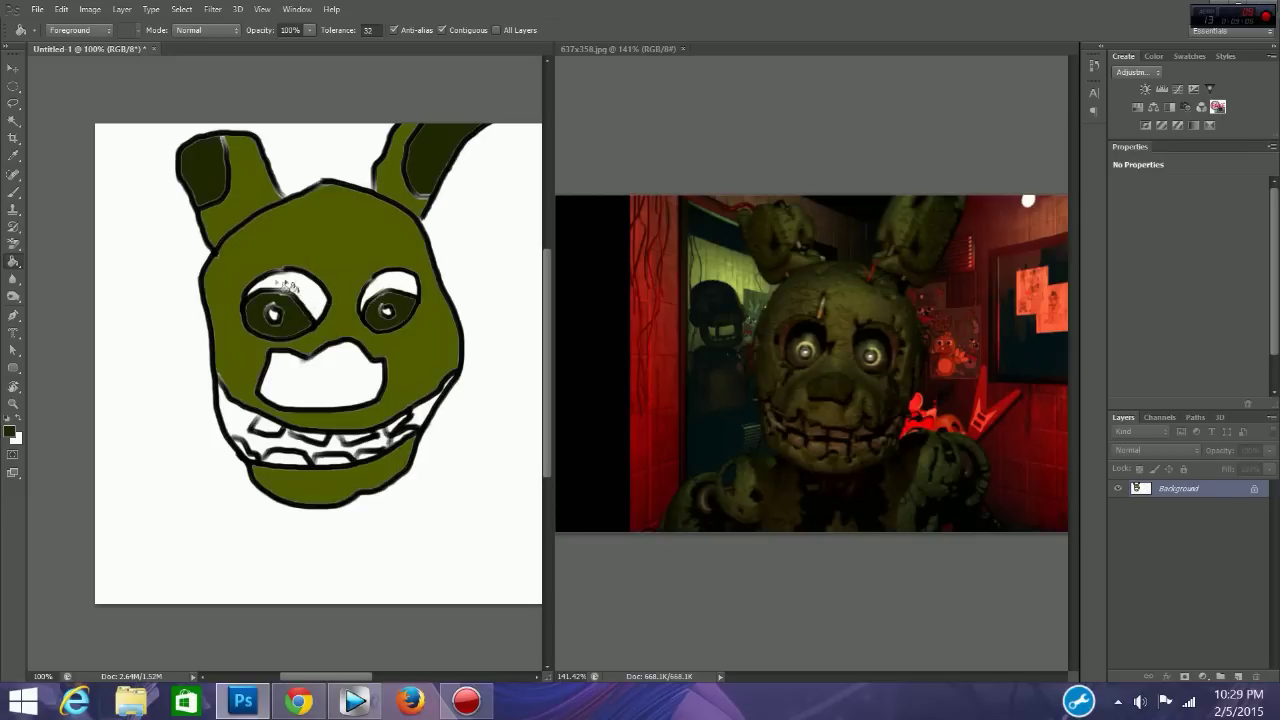
- Set the foreground color to black 000000 and fill both eyelids
{"action": "left_click", "coordinate": [11, 432]}
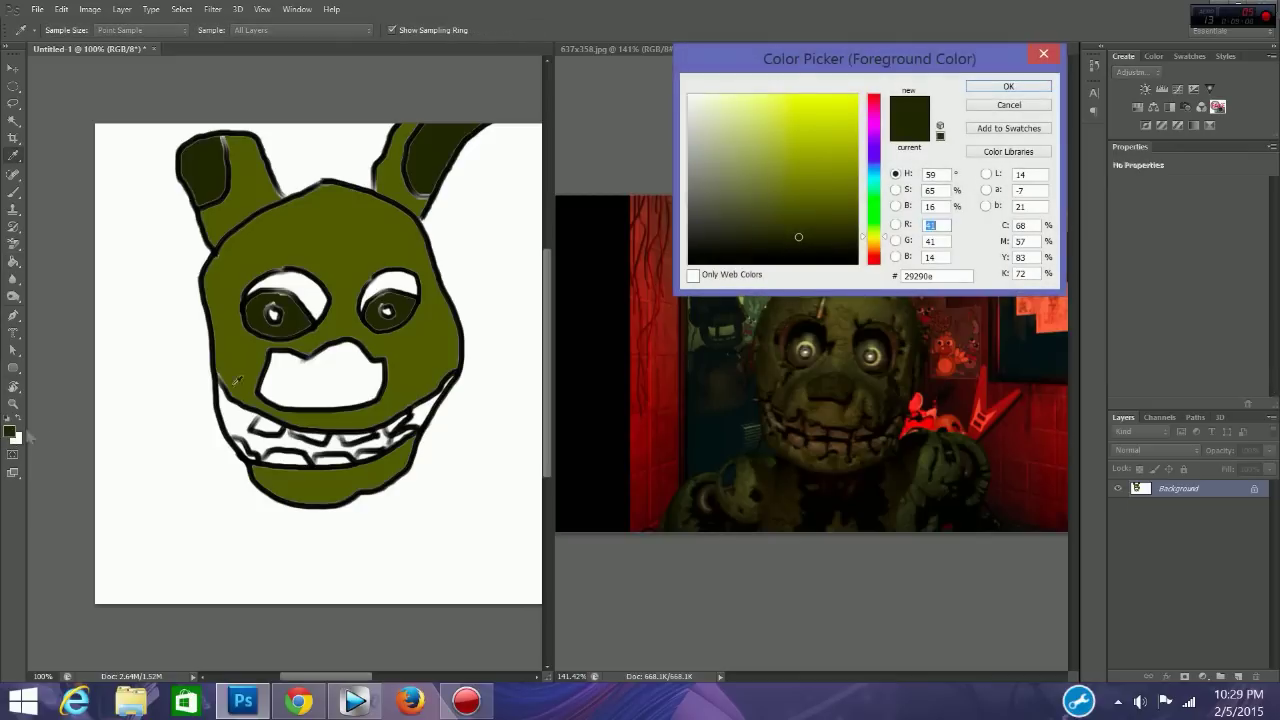
{"action": "left_click_drag", "start_coordinate": [719, 256], "coordinate": [686, 266]}
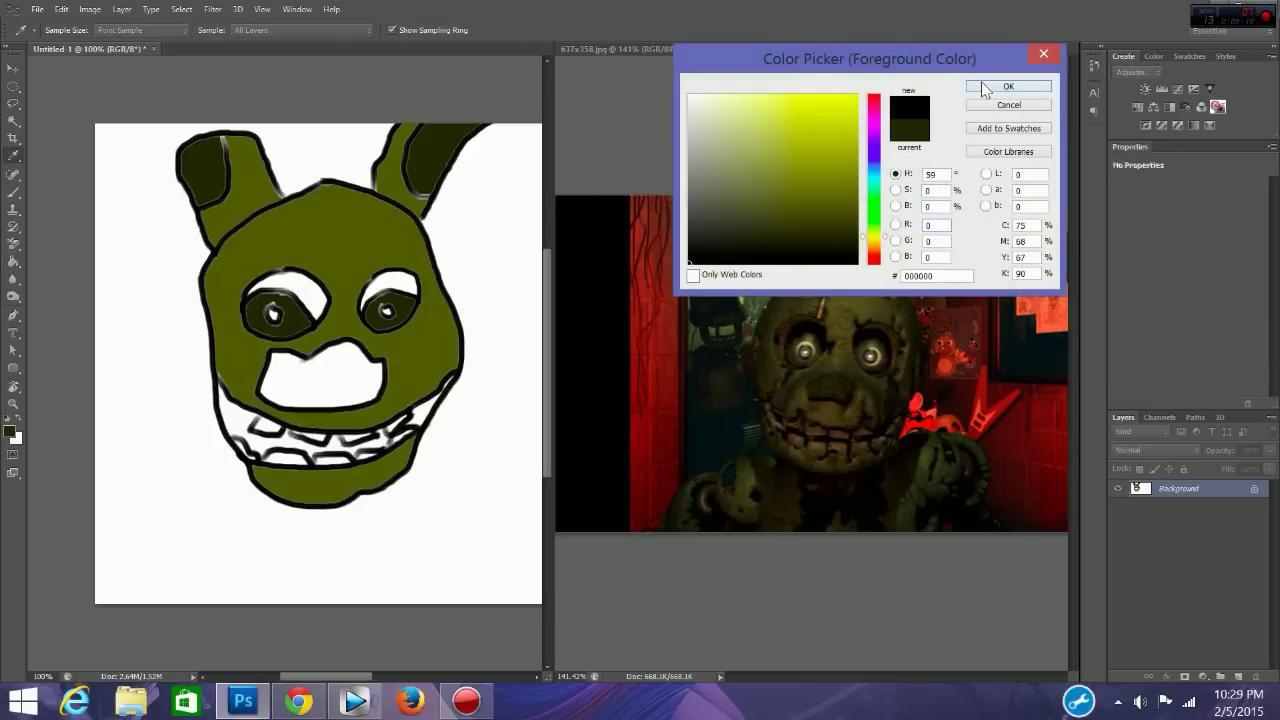
{"action": "left_click", "coordinate": [1008, 86]}
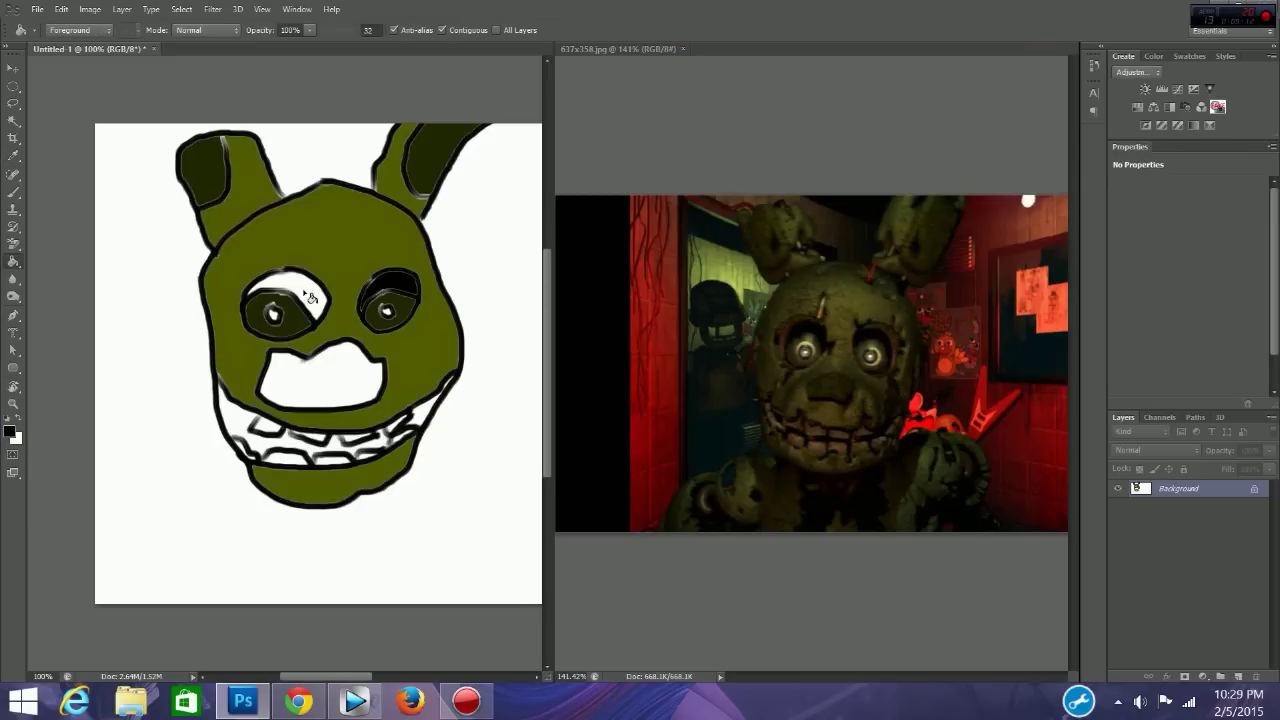
{"action": "left_click", "coordinate": [305, 297]}
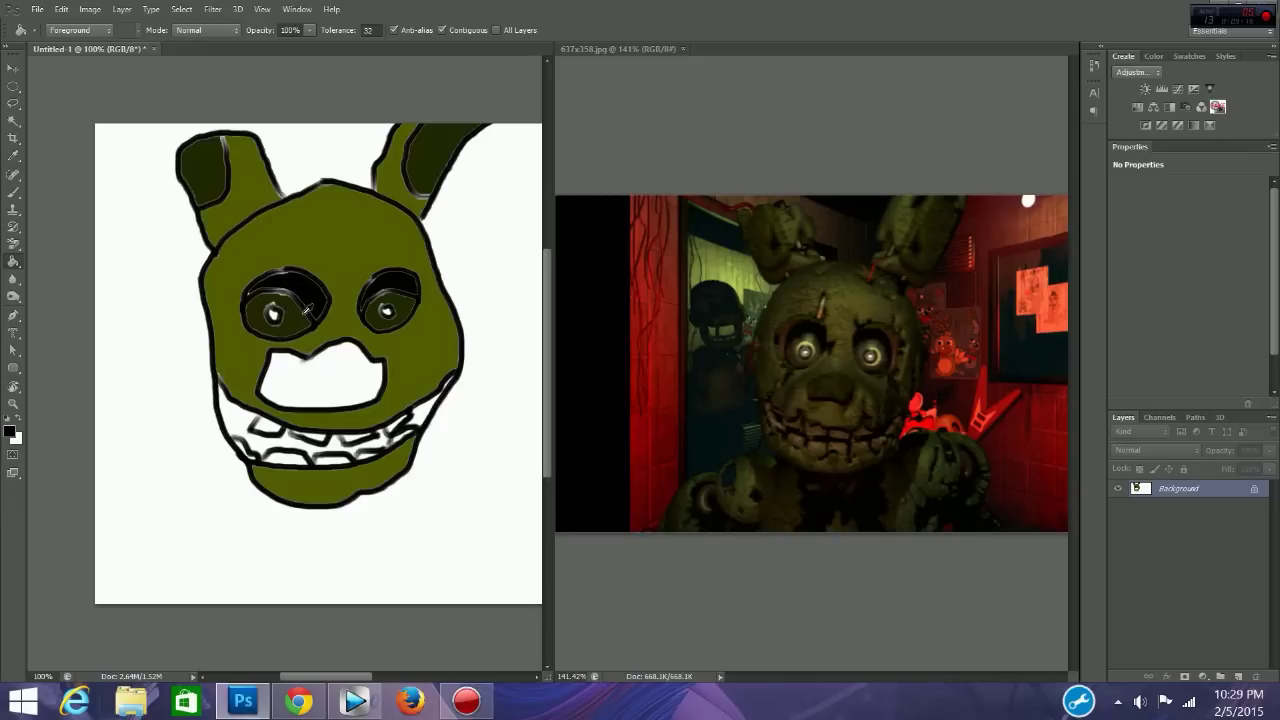
- Sample the dark olive from the eye and fill the nose with it
{"action": "left_click", "coordinate": [300, 302]}
{"action": "left_click", "coordinate": [330, 373]}
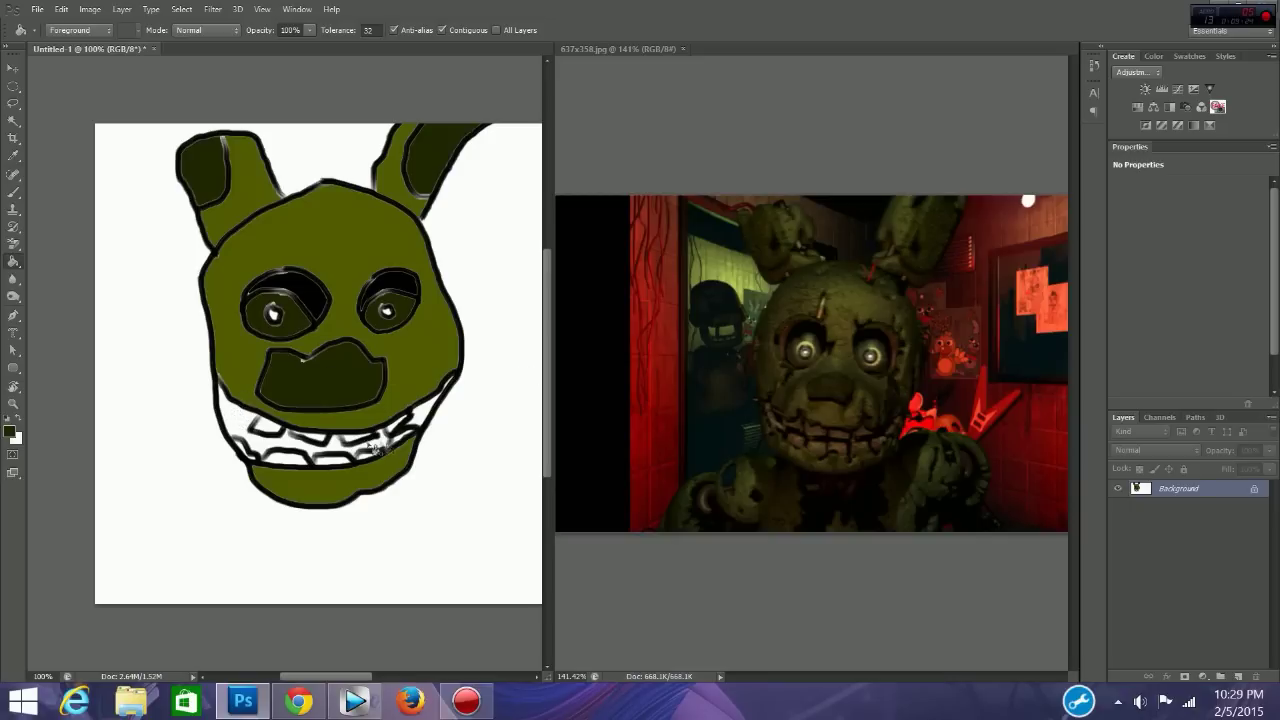
- Set the foreground color to black and fill the mouth interior around the teeth, leaving the face olive green
{"action": "left_click", "coordinate": [9, 434]}
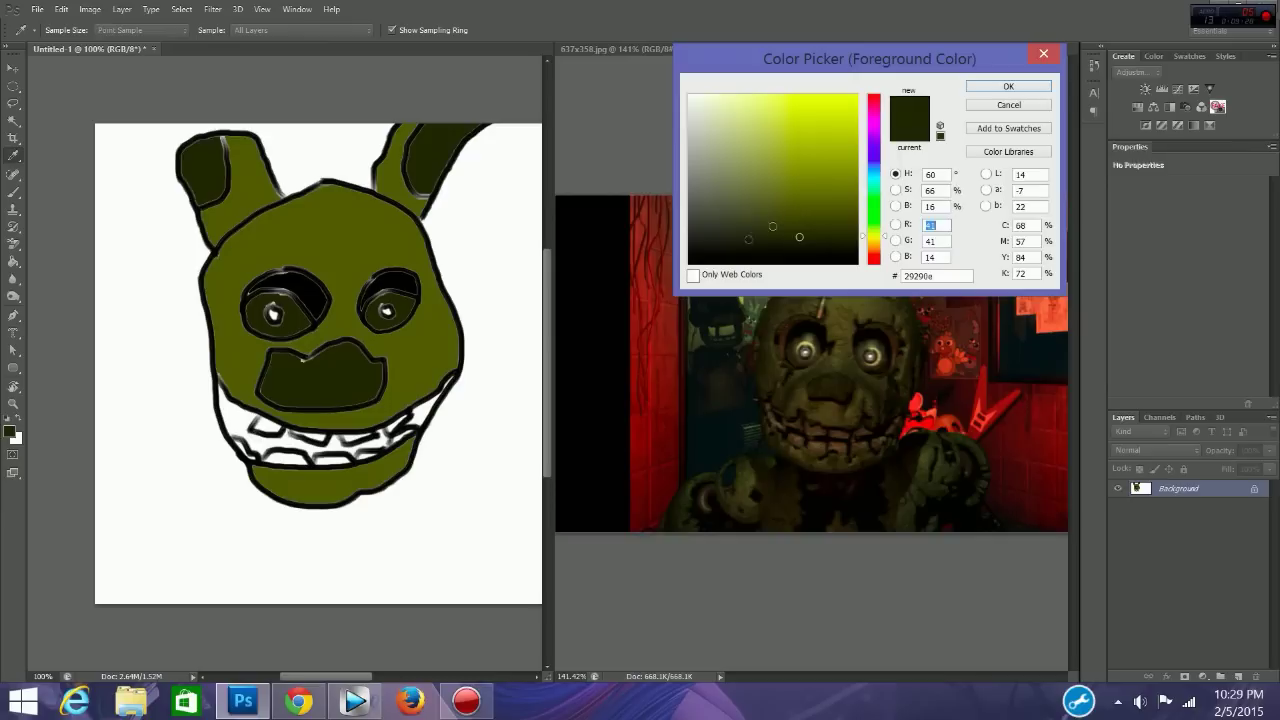
{"action": "left_click", "coordinate": [690, 262]}
{"action": "left_click", "coordinate": [1009, 87]}
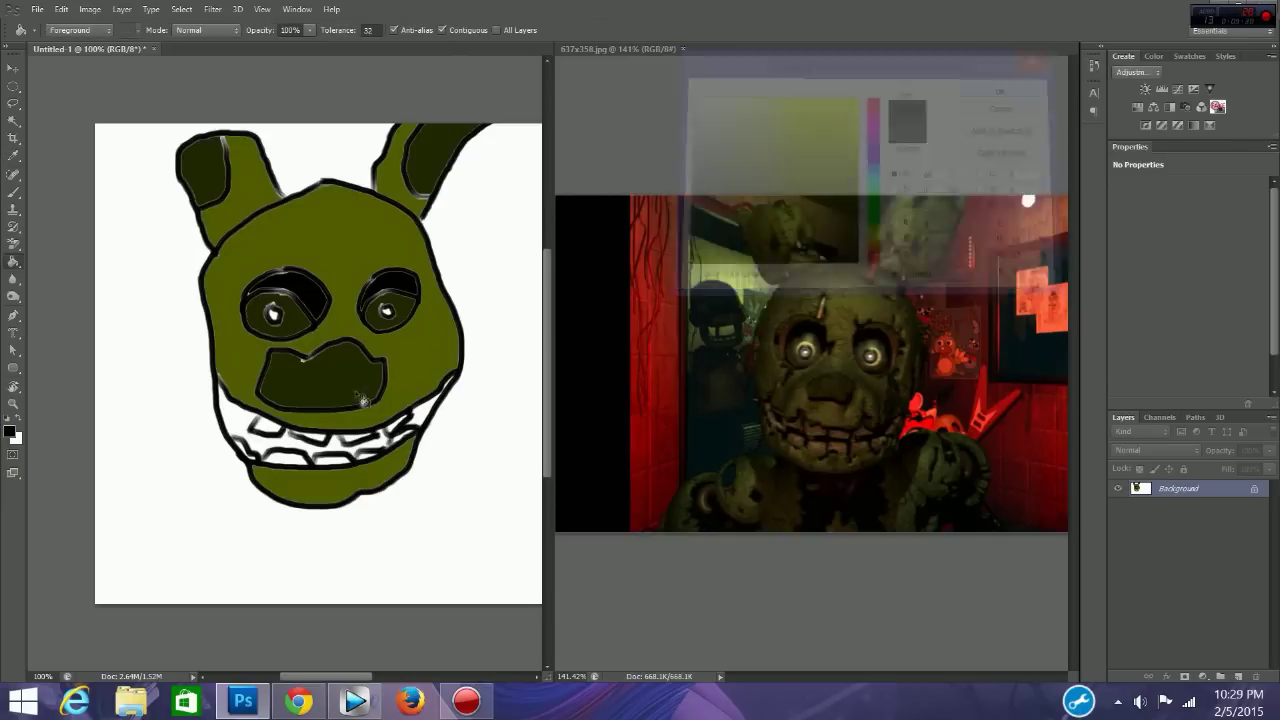
{"action": "left_click", "coordinate": [424, 418]}
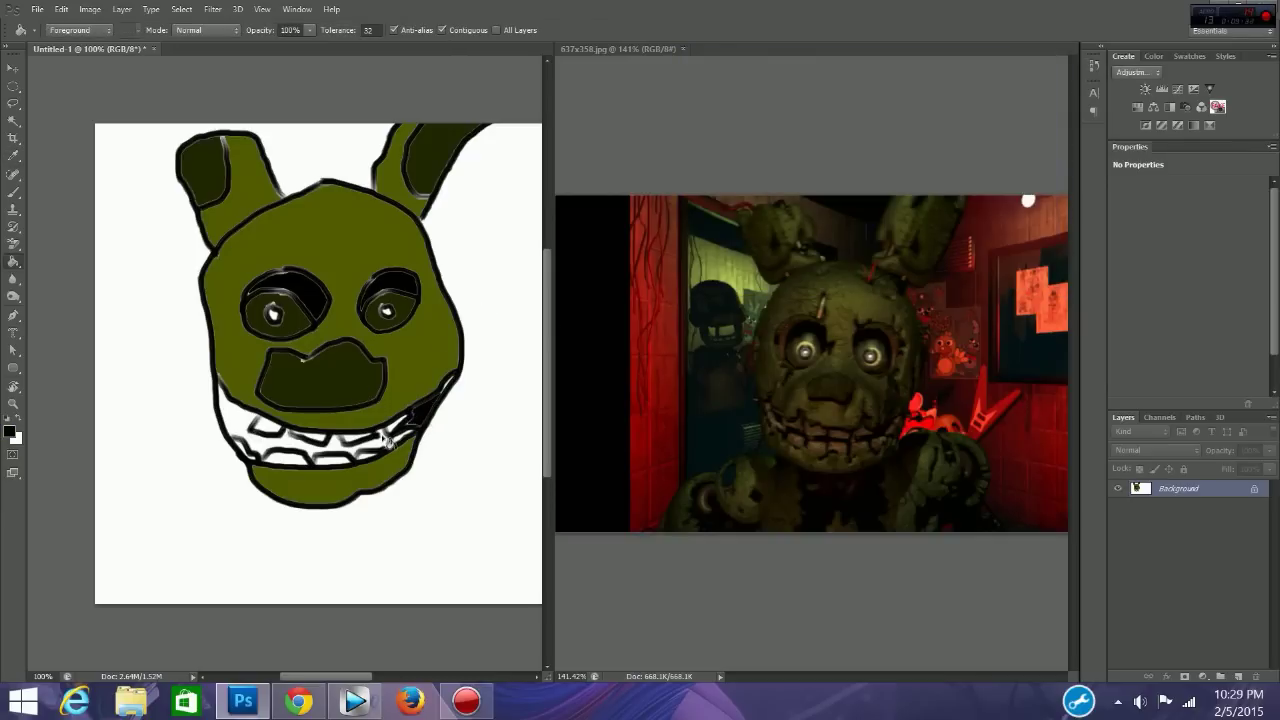
{"action": "left_click", "coordinate": [386, 442]}
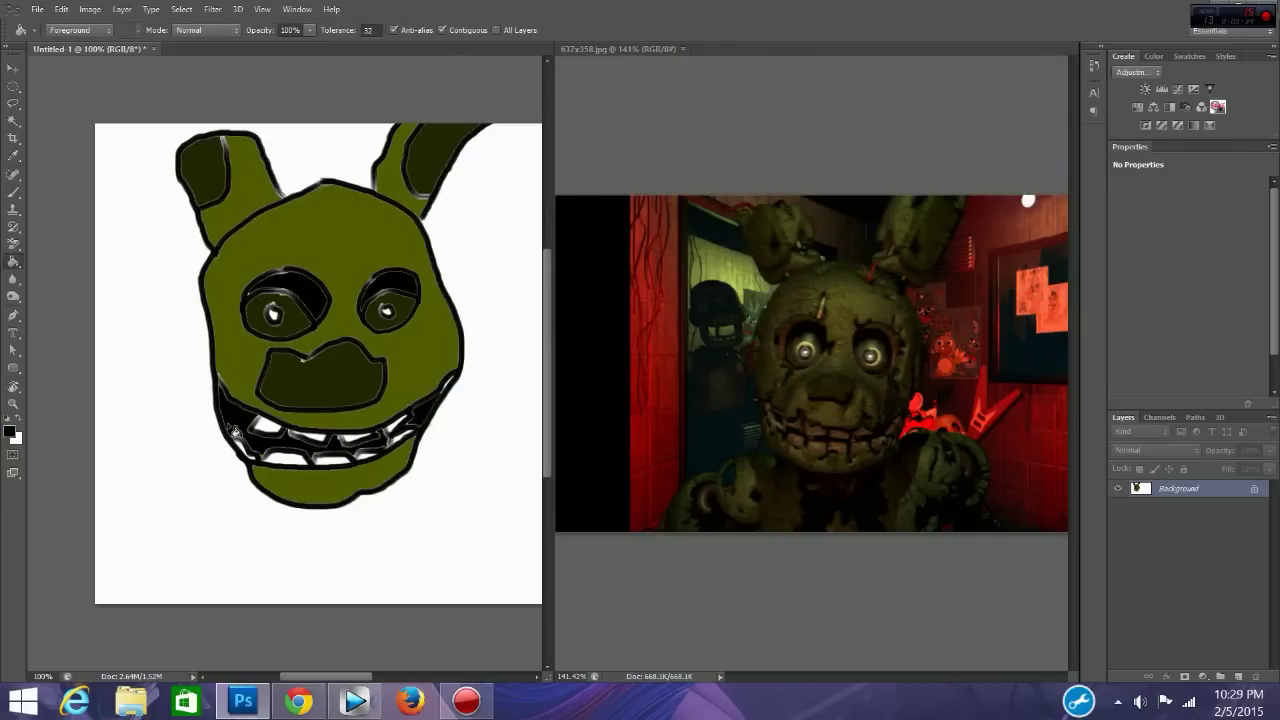
{"action": "left_click", "coordinate": [260, 245]}
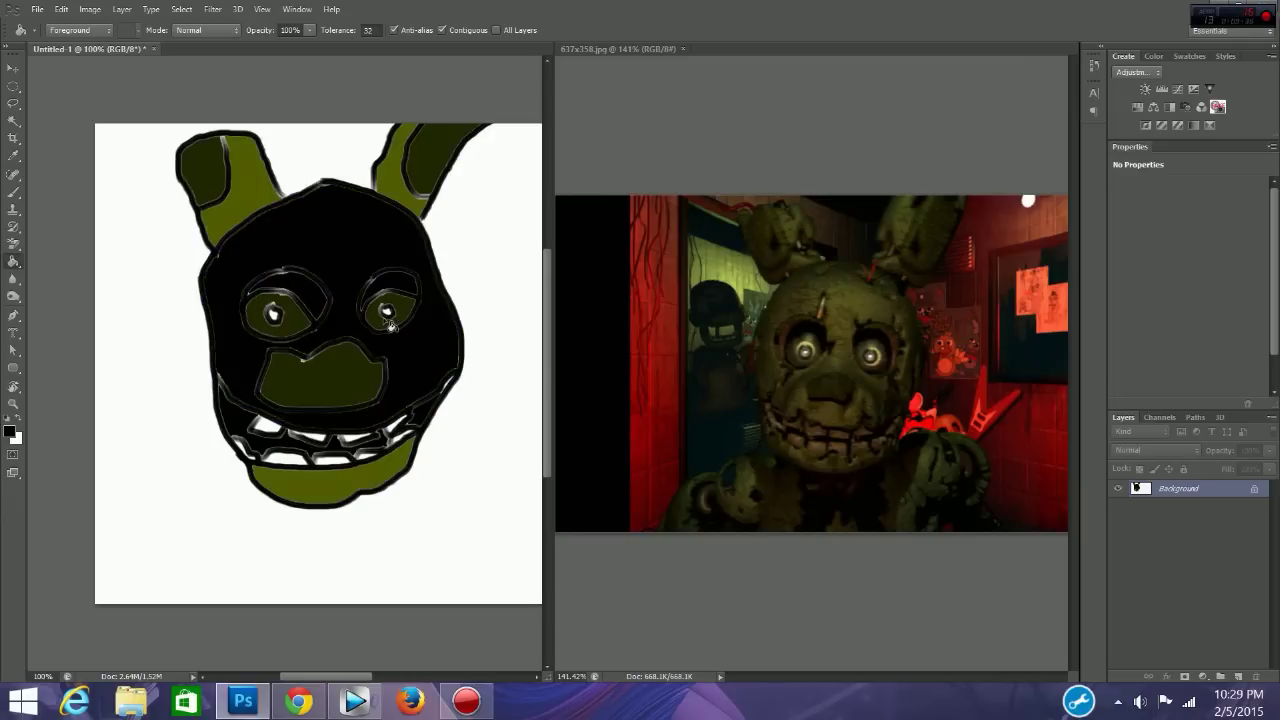
{"action": "key", "text": "ctrl+z"}
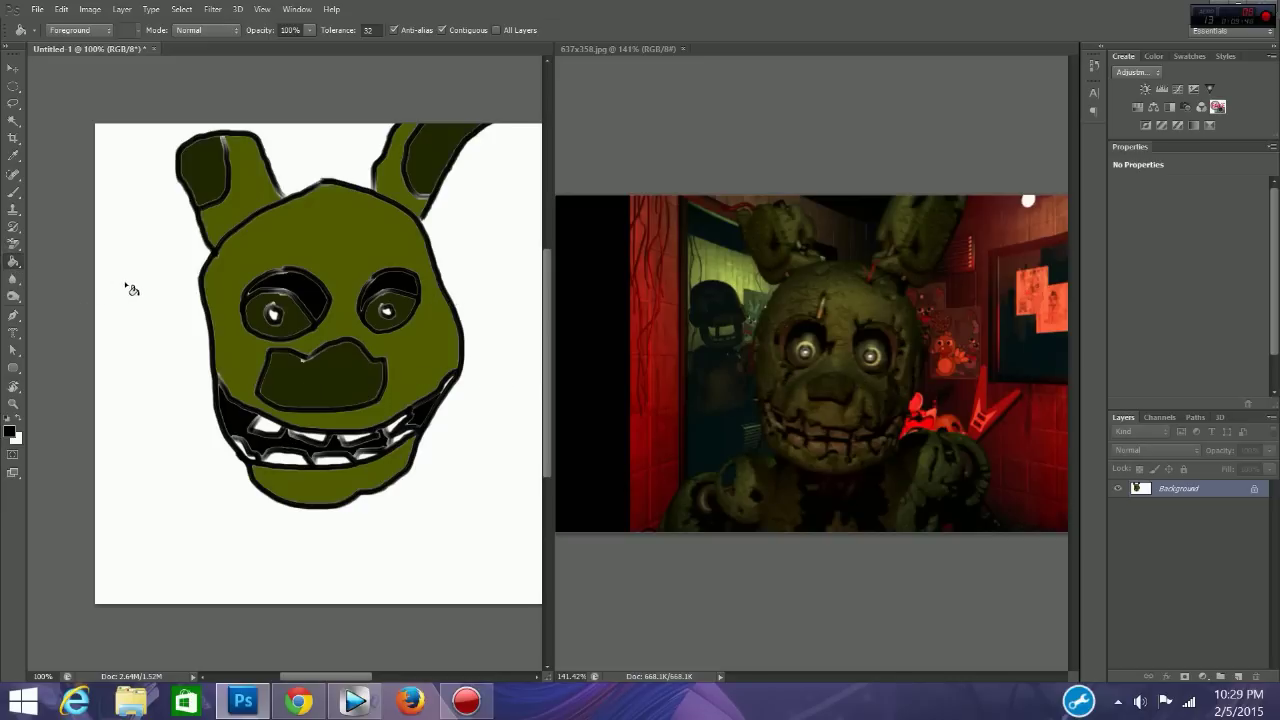
- Sample the brown from the mouth in the reference image and fill the upper row of teeth with it
{"action": "left_click", "coordinate": [784, 364]}
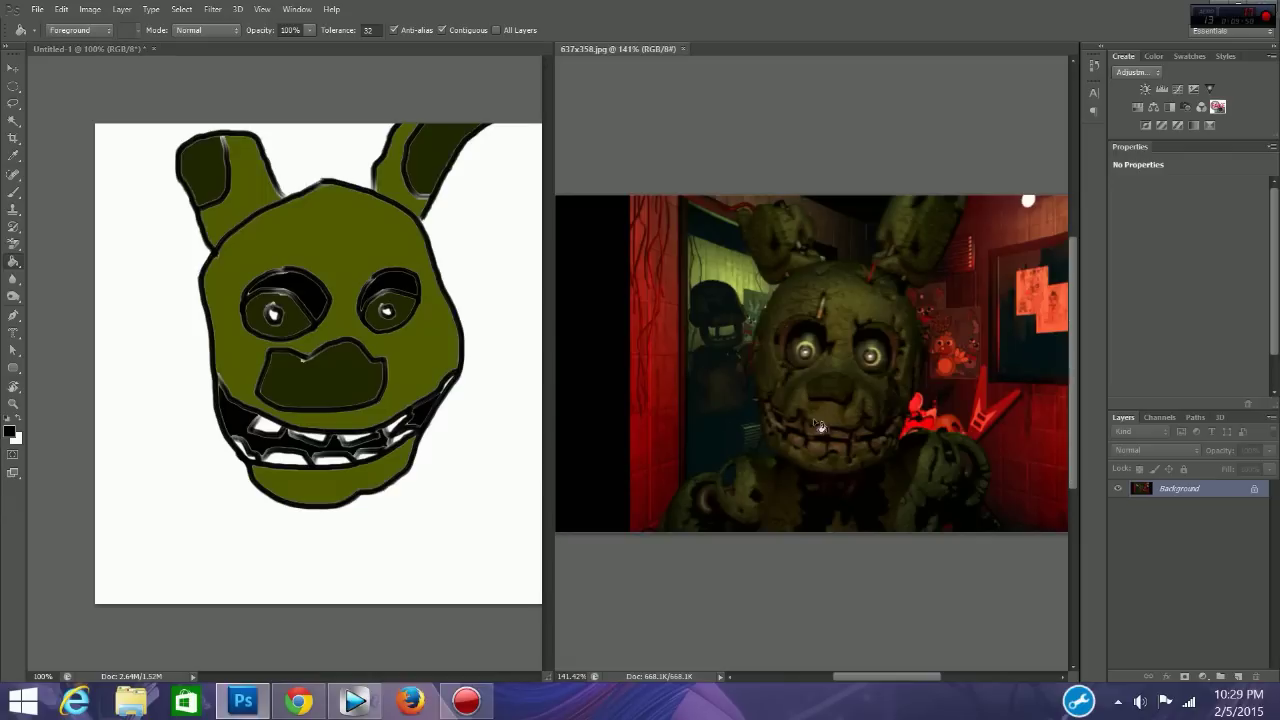
{"action": "left_click", "coordinate": [820, 425], "text": "alt"}
{"action": "left_click", "coordinate": [281, 435]}
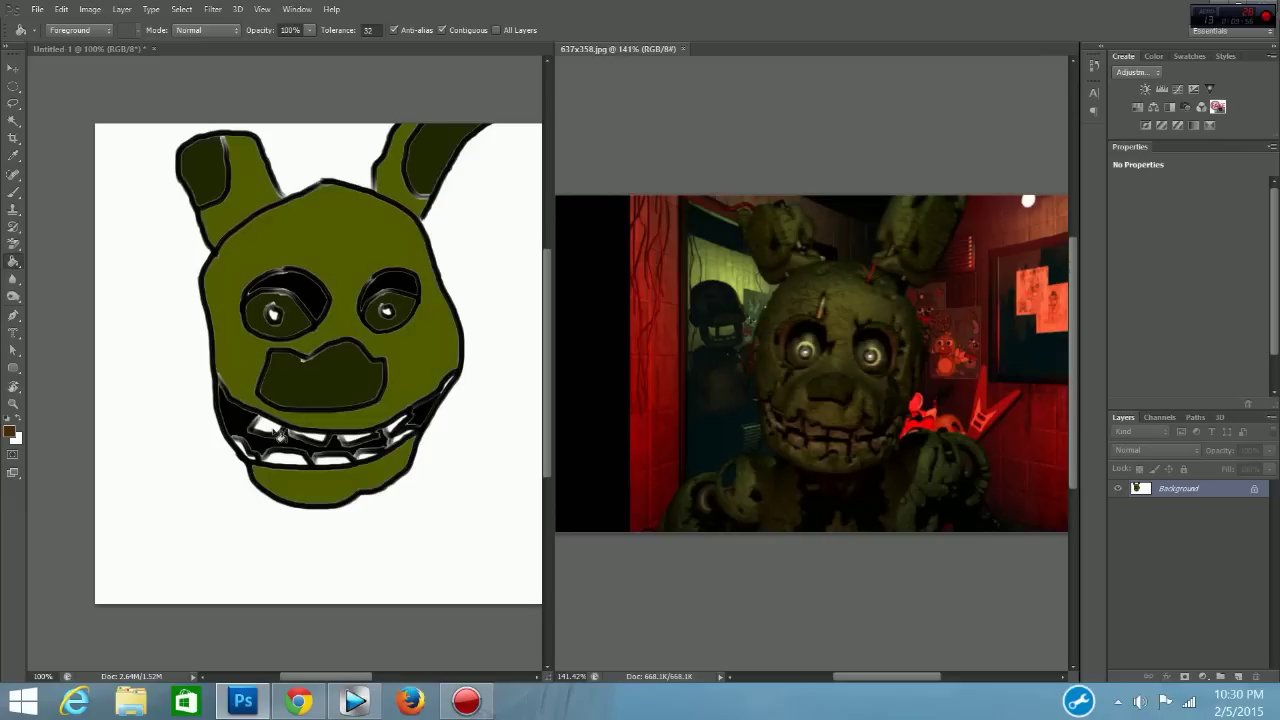
{"action": "left_click", "coordinate": [268, 427]}
{"action": "left_click", "coordinate": [313, 440]}
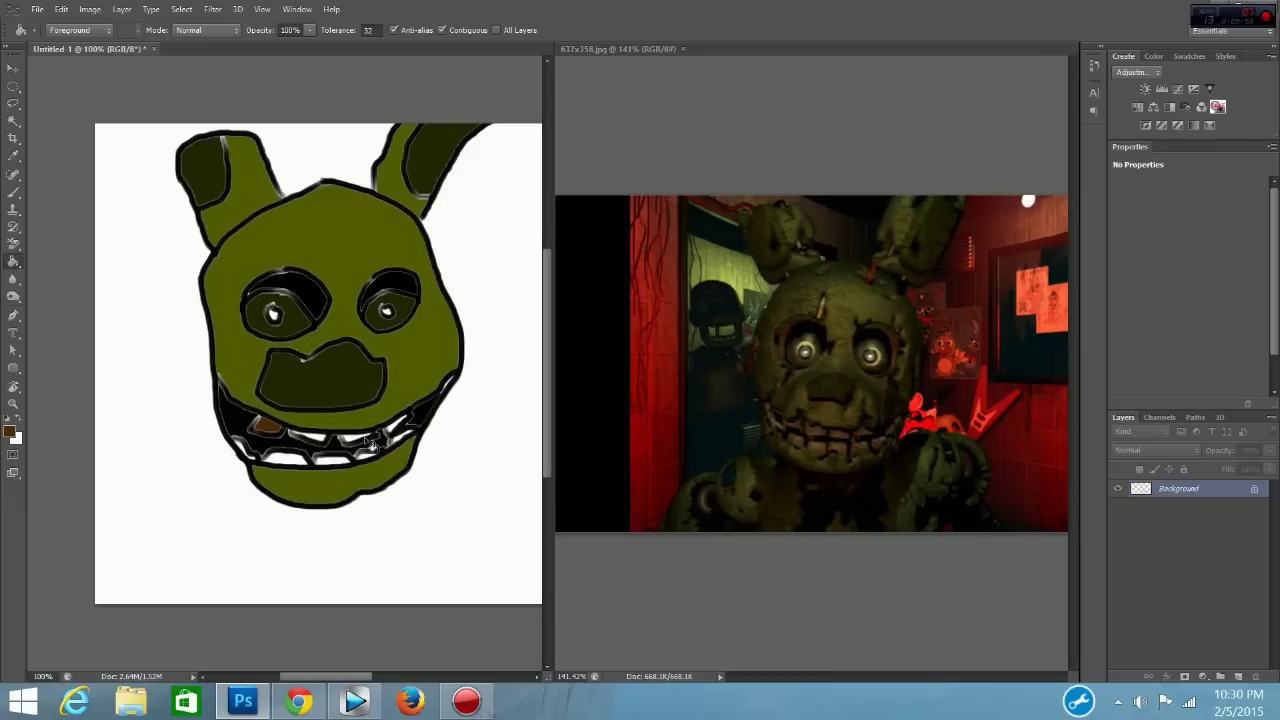
{"action": "left_click", "coordinate": [388, 437]}
{"action": "left_click", "coordinate": [404, 440]}
- Fill the lower row of teeth with the sampled brown, including the small gap at the mouth's corner
{"action": "left_click", "coordinate": [368, 460]}
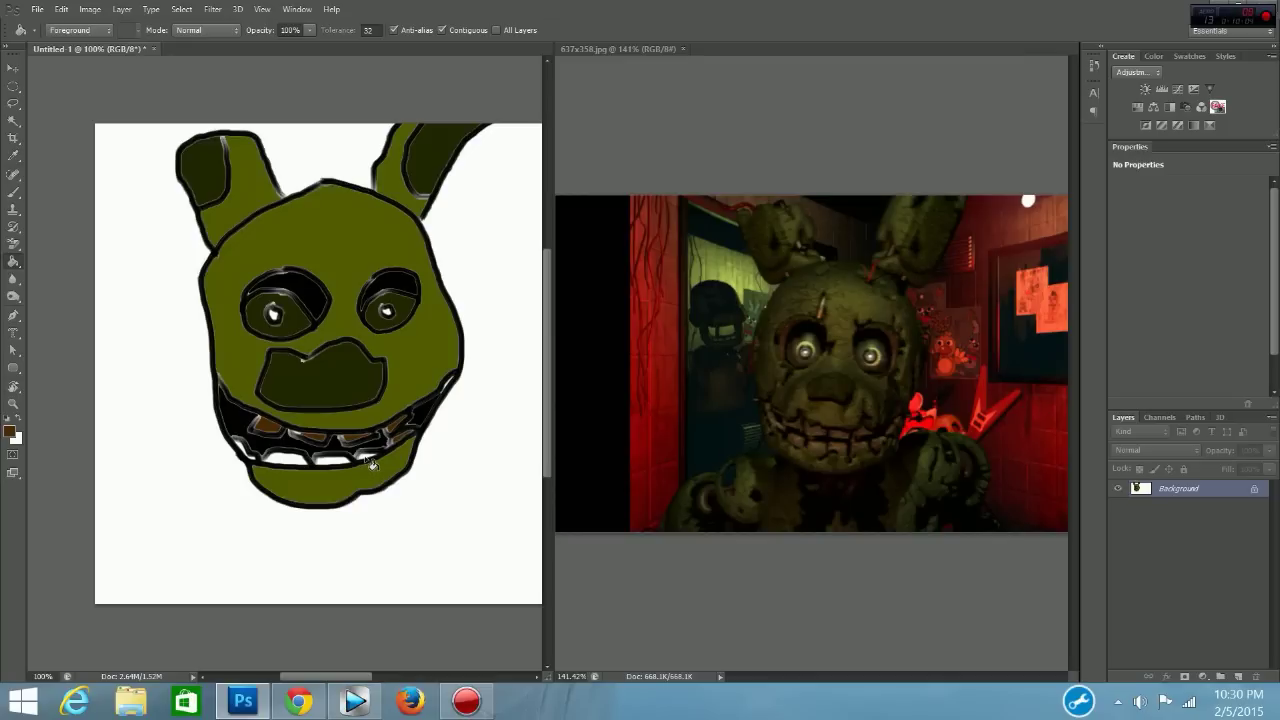
{"action": "left_click", "coordinate": [332, 463]}
{"action": "left_click", "coordinate": [300, 462]}
{"action": "left_click", "coordinate": [275, 459]}
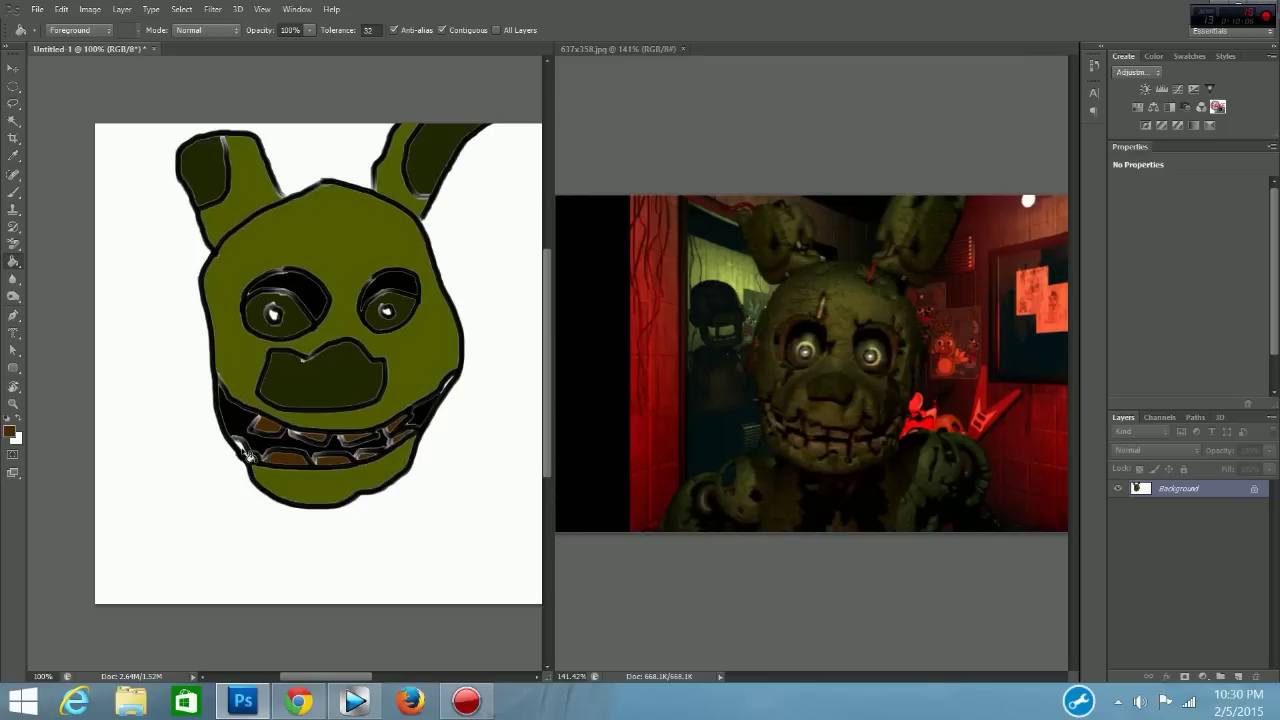
{"action": "left_click", "coordinate": [244, 452]}
{"action": "scroll", "coordinate": [340, 678], "scroll_direction": "right", "scroll_amount": 3}
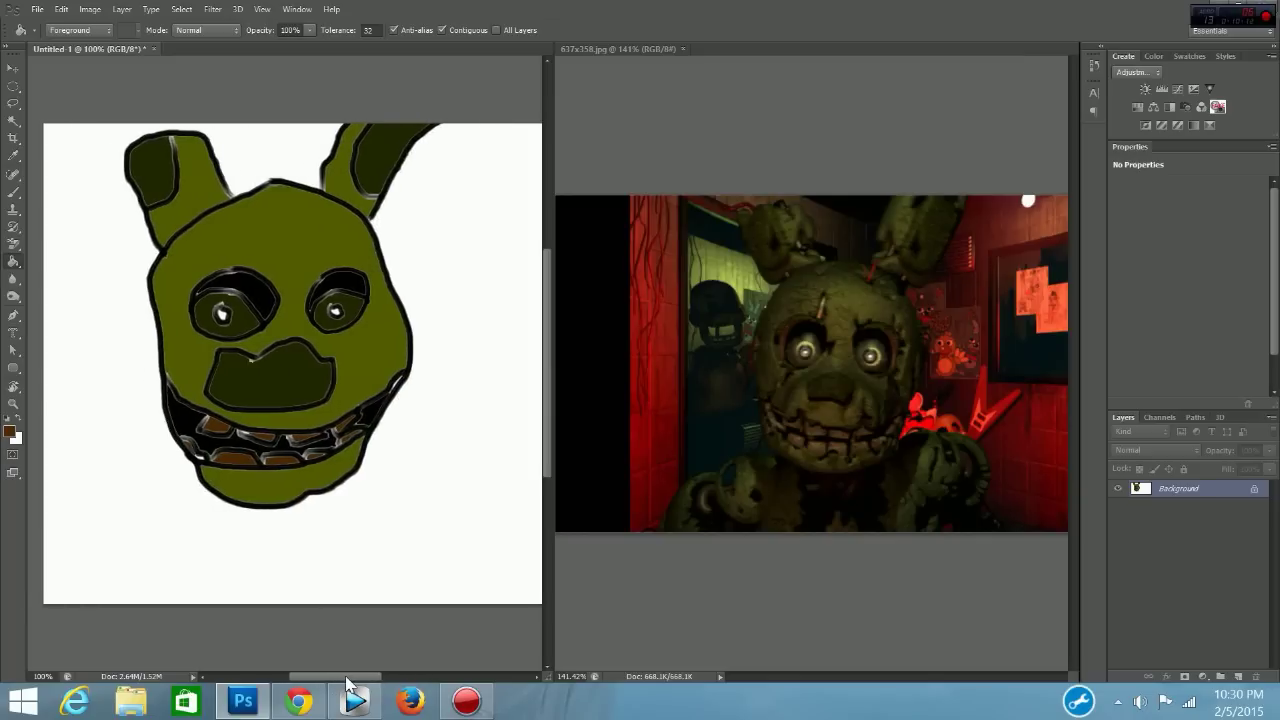
{"action": "right_click", "coordinate": [346, 678]}
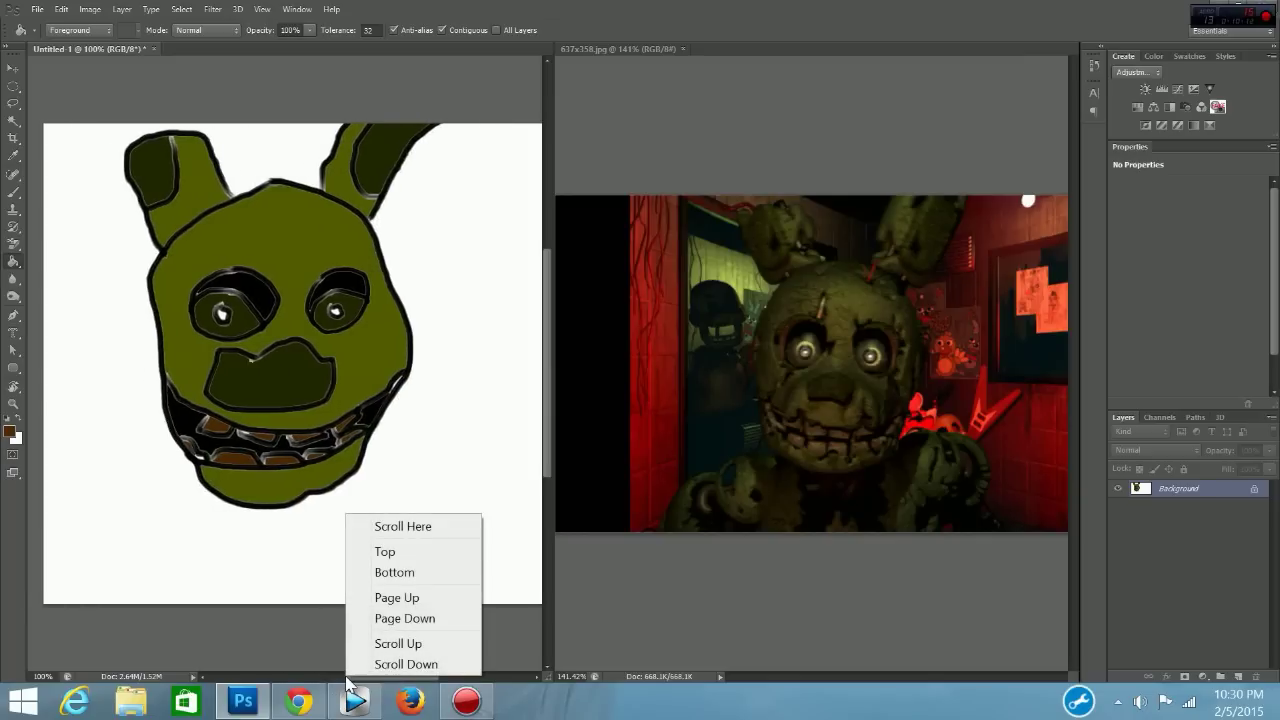
{"action": "left_click", "coordinate": [397, 679]}
{"action": "left_click_drag", "start_coordinate": [397, 679], "coordinate": [345, 681]}
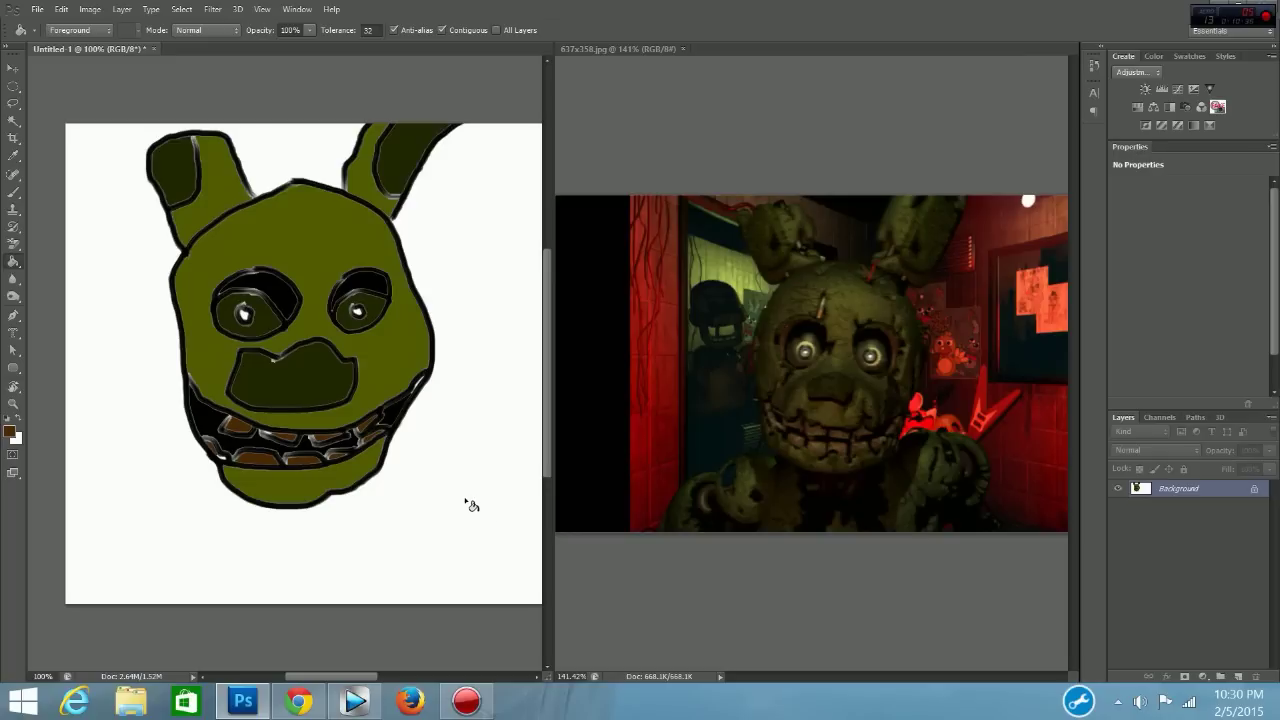
{"action": "mouse_move", "coordinate": [545, 428]}
{"action": "left_mouse_down"}
{"action": "mouse_move", "coordinate": [546, 449]}
{"action": "mouse_move", "coordinate": [557, 421]}
{"action": "left_mouse_up"}
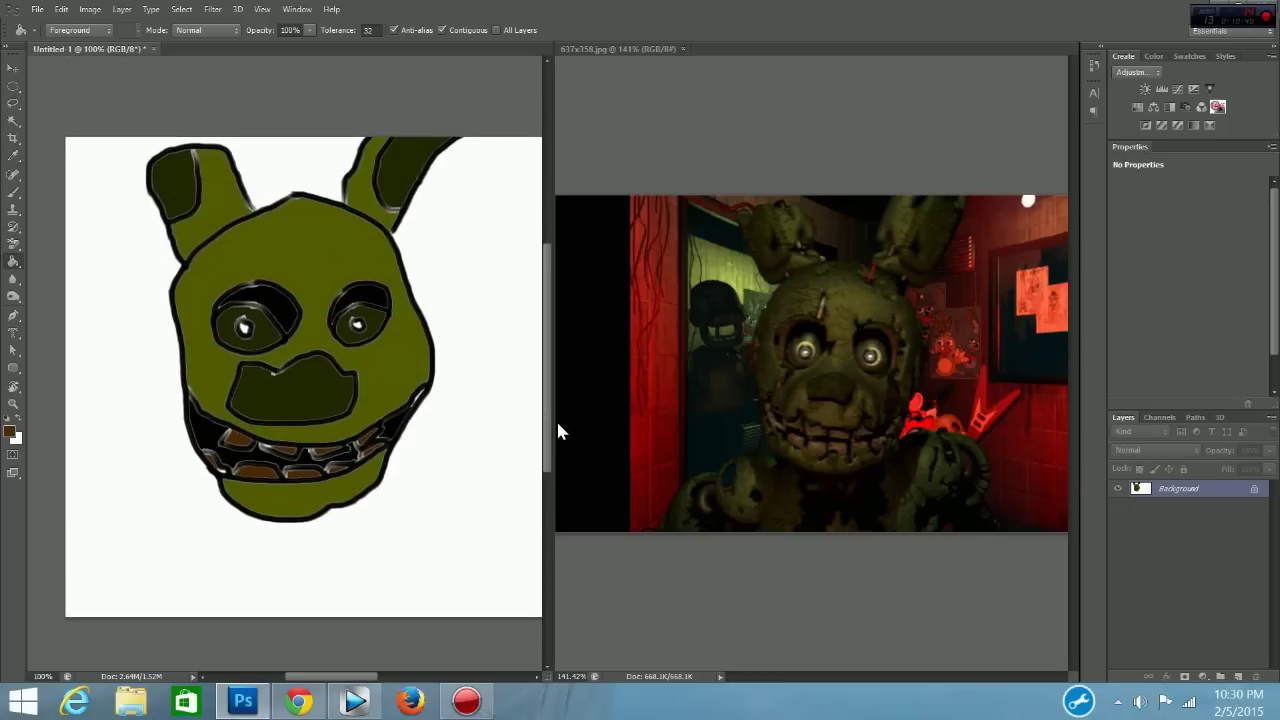